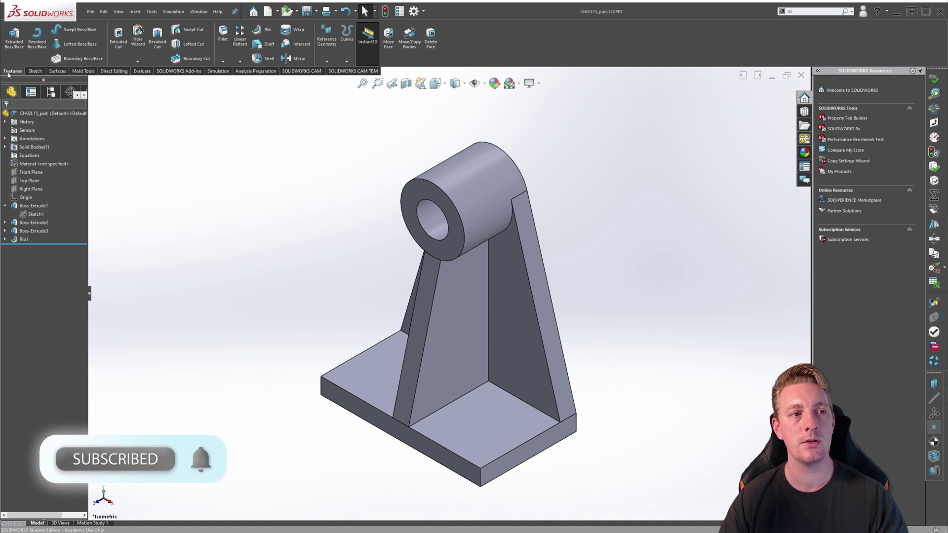
# Start a new reference plane from the Reference Geometry dropdown on the Features tab
pyautogui.click(326, 61)
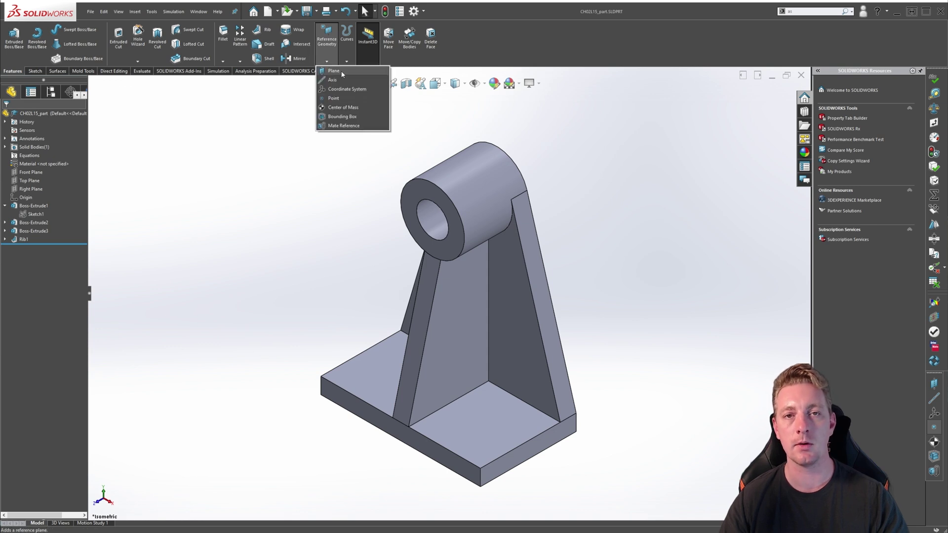
pyautogui.click(334, 71)
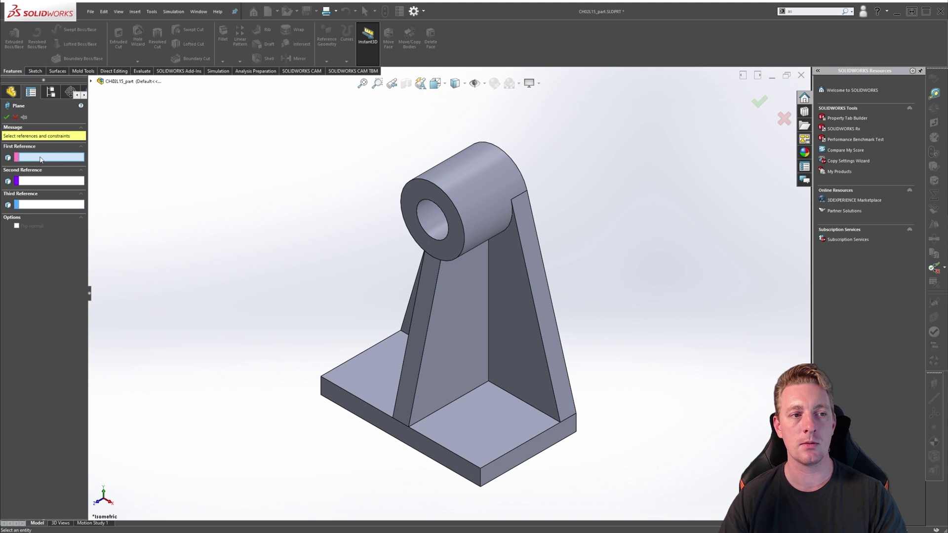
# Offset a plane from the base's front face, trying 30 mm and flip, then settling on 10 mm
pyautogui.click(428, 451)
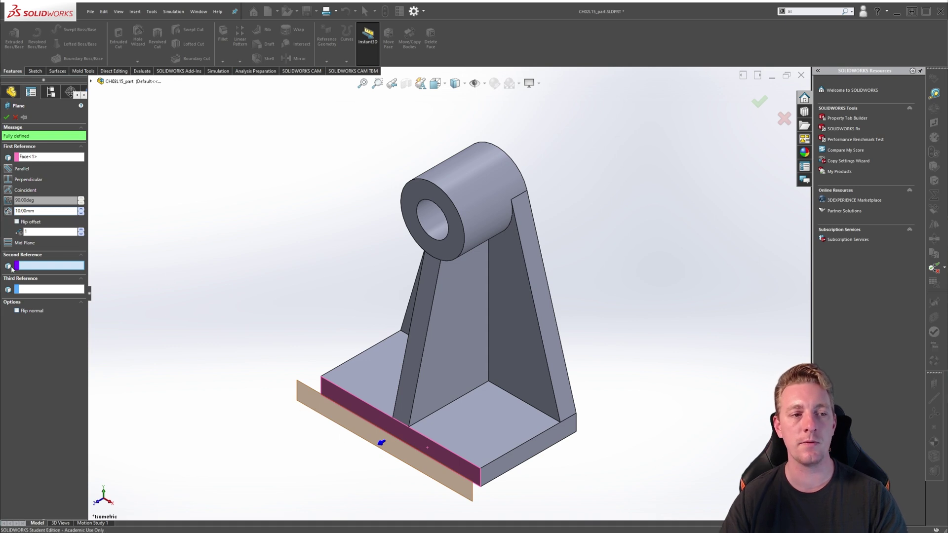
pyautogui.click(41, 211)
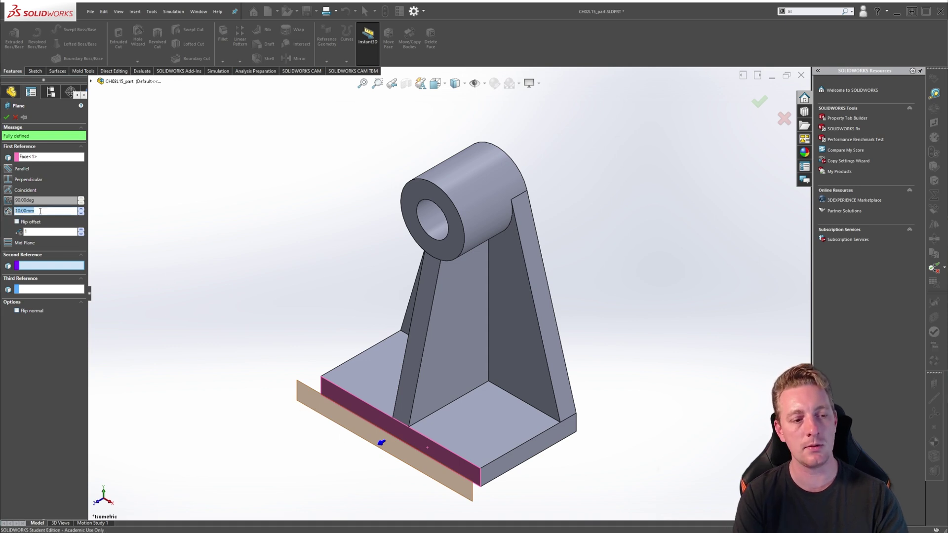
pyautogui.write('30')
pyautogui.press('Tab')
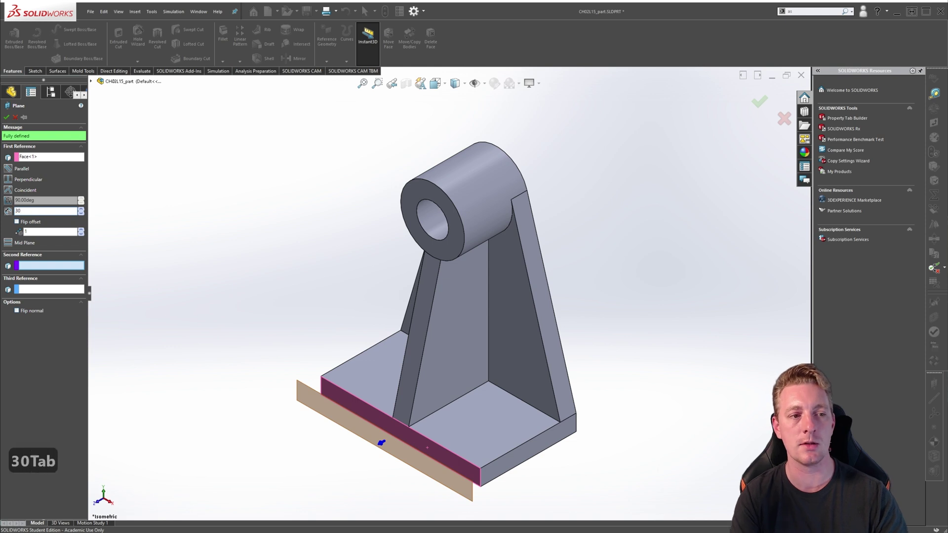
pyautogui.press('Tab')
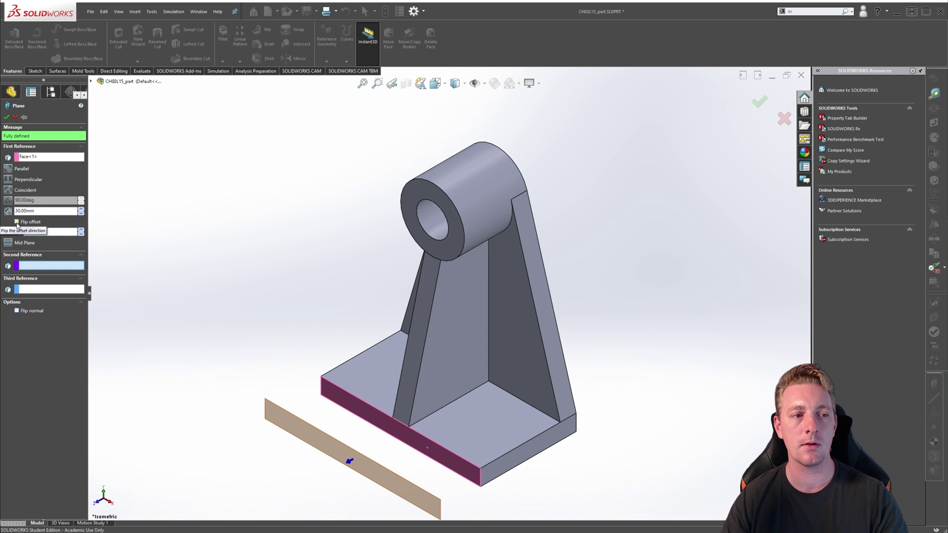
pyautogui.click(17, 222)
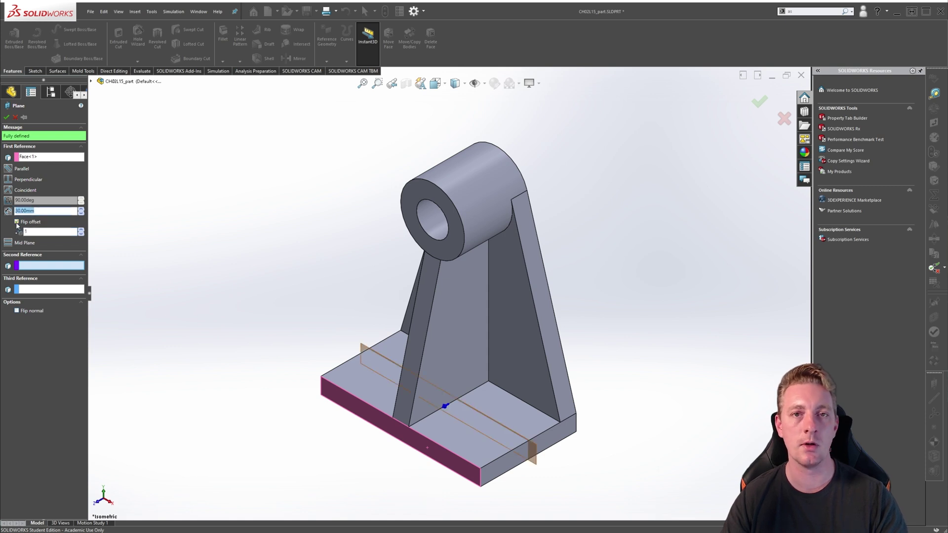
pyautogui.click(17, 222)
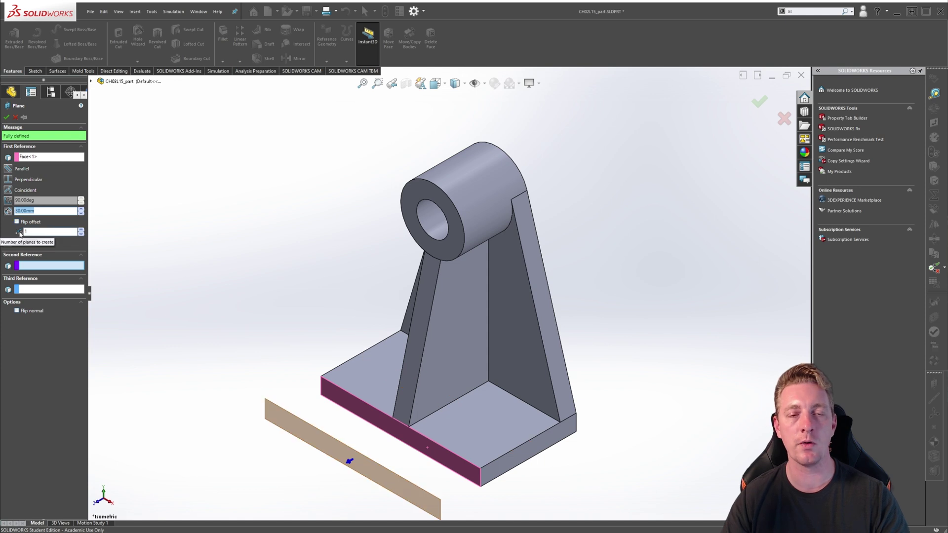
pyautogui.write('1')
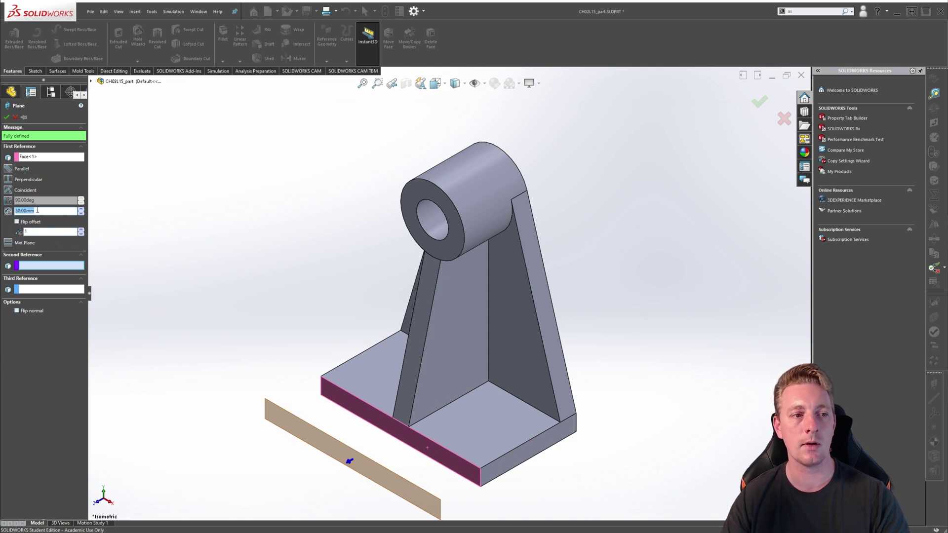
pyautogui.write('0')
pyautogui.press('Tab')
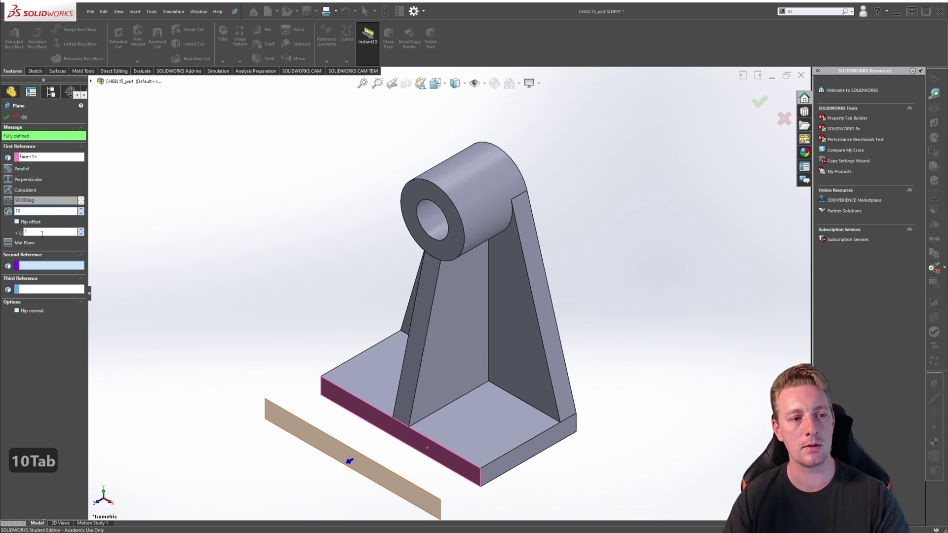
# Raise the number of offset planes to 4
pyautogui.click(81, 230)
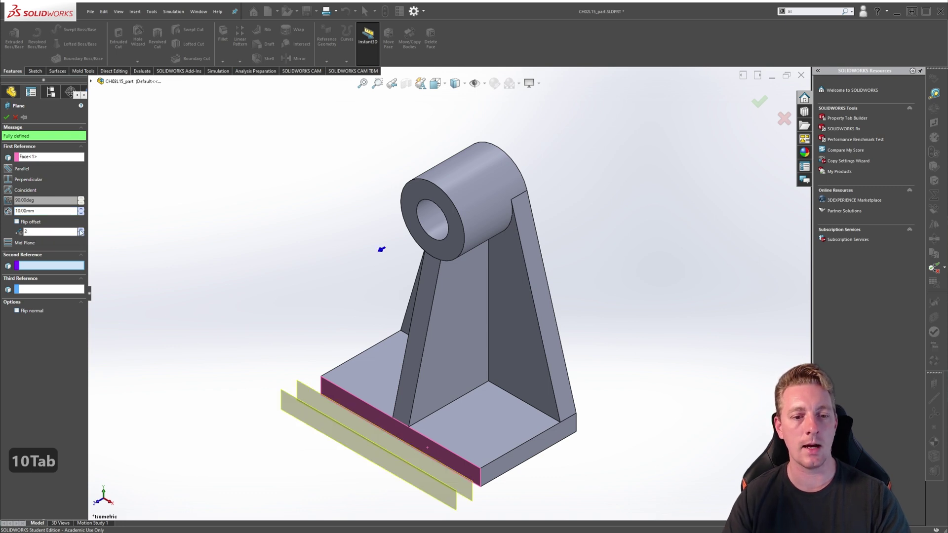
pyautogui.click(81, 230)
pyautogui.click(81, 230)
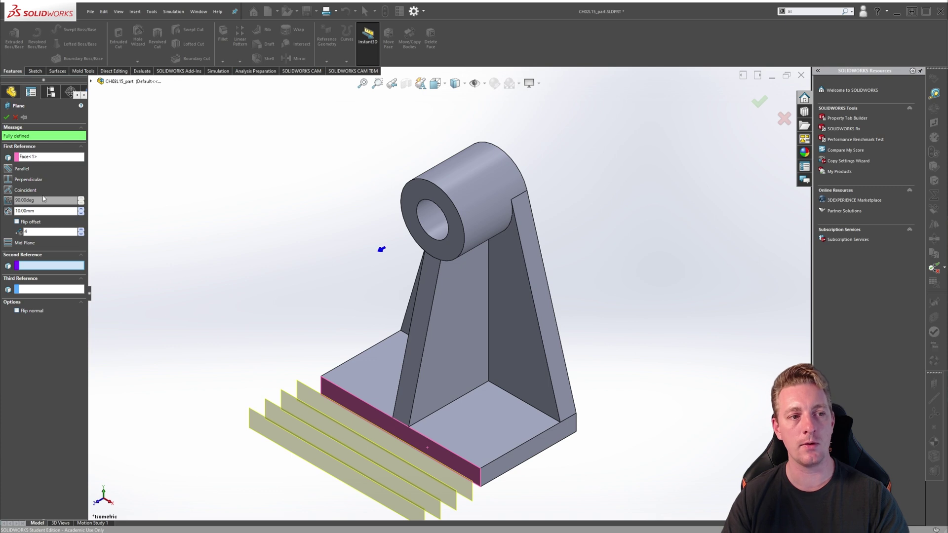
# Try Coincident, Parallel, Perpendicular and At angle constraints, then confirm the angled plane
pyautogui.click(8, 191)
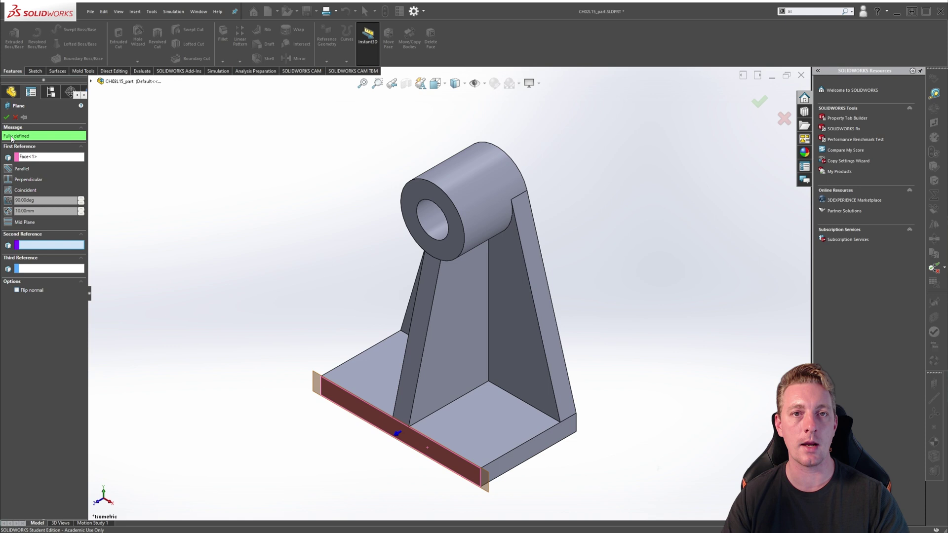
pyautogui.click(8, 178)
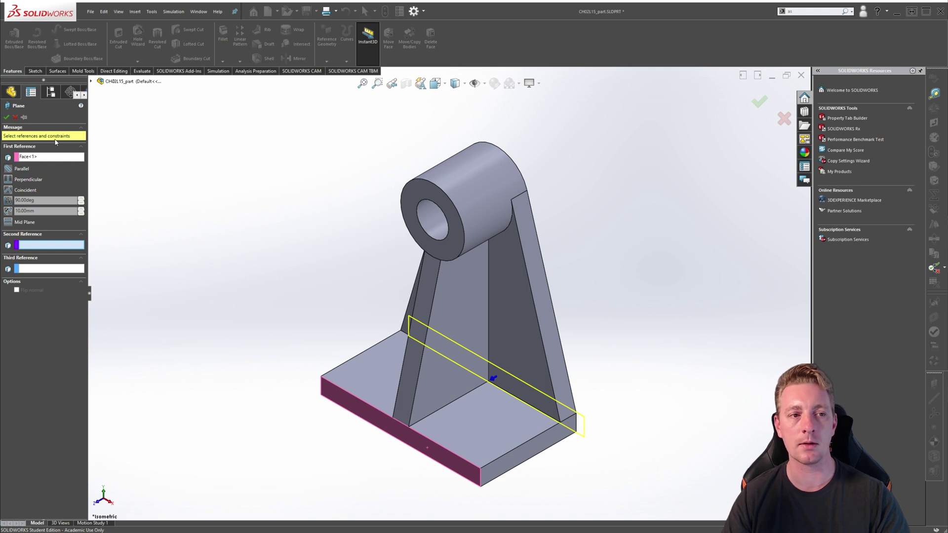
pyautogui.click(9, 180)
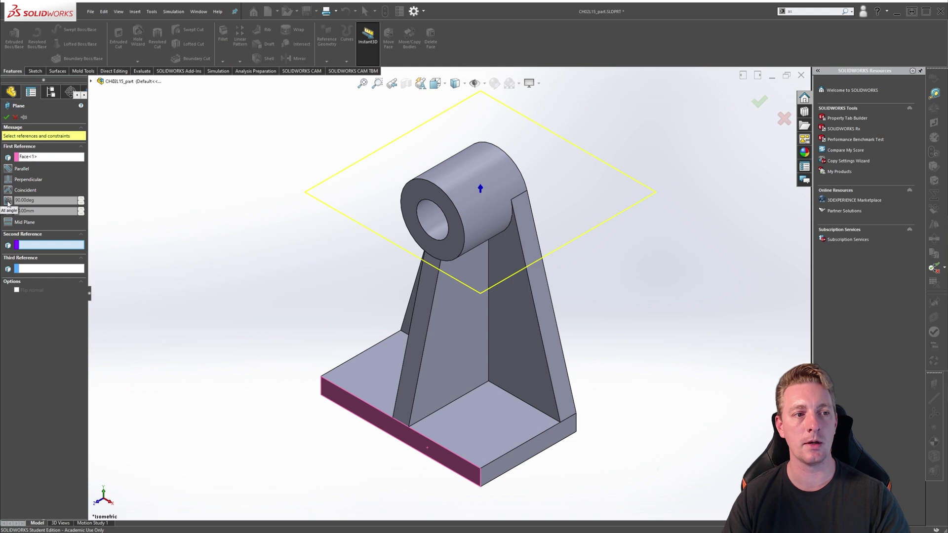
pyautogui.click(8, 201)
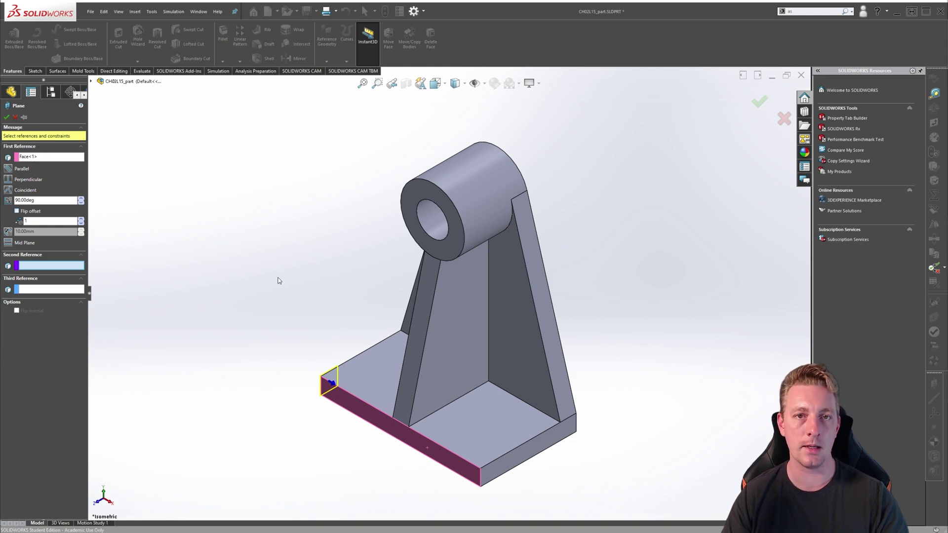
pyautogui.click(6, 117)
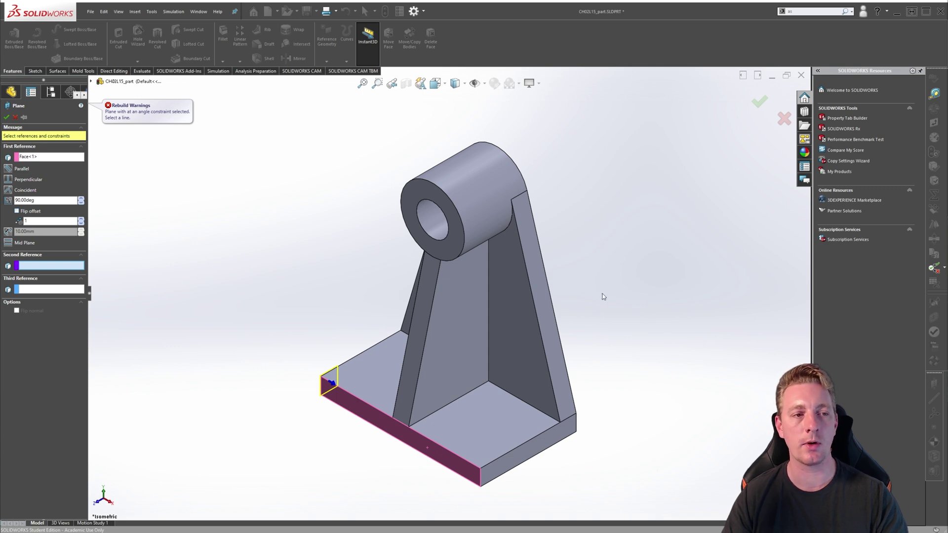
# Make the plane parallel to the front face and pass it through a point on the base
pyautogui.click(8, 169)
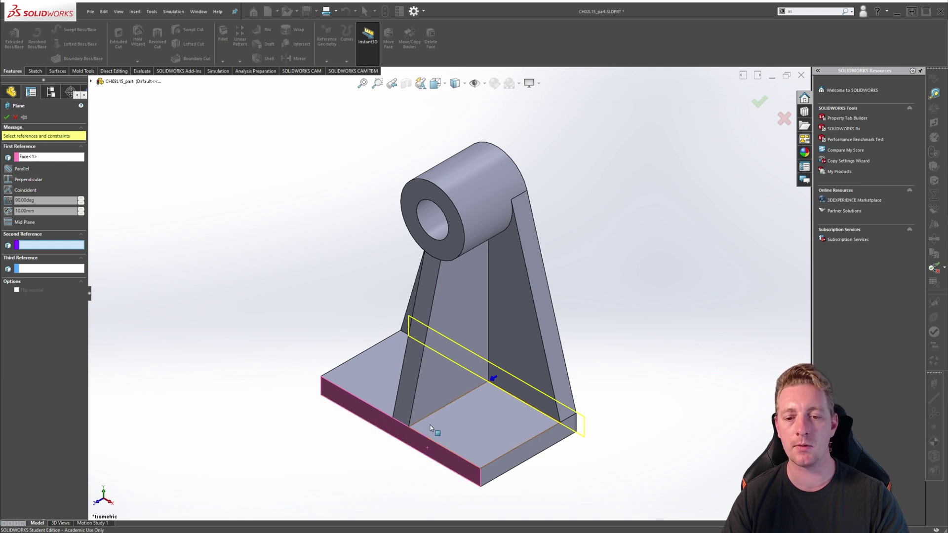
pyautogui.click(521, 447)
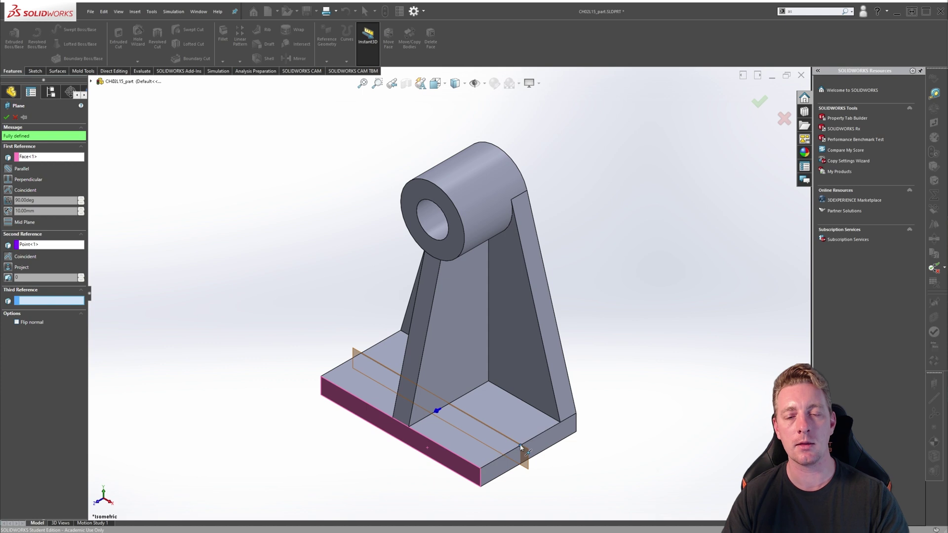
# Remove the point and face references from the plane
pyautogui.rightClick(23, 245)
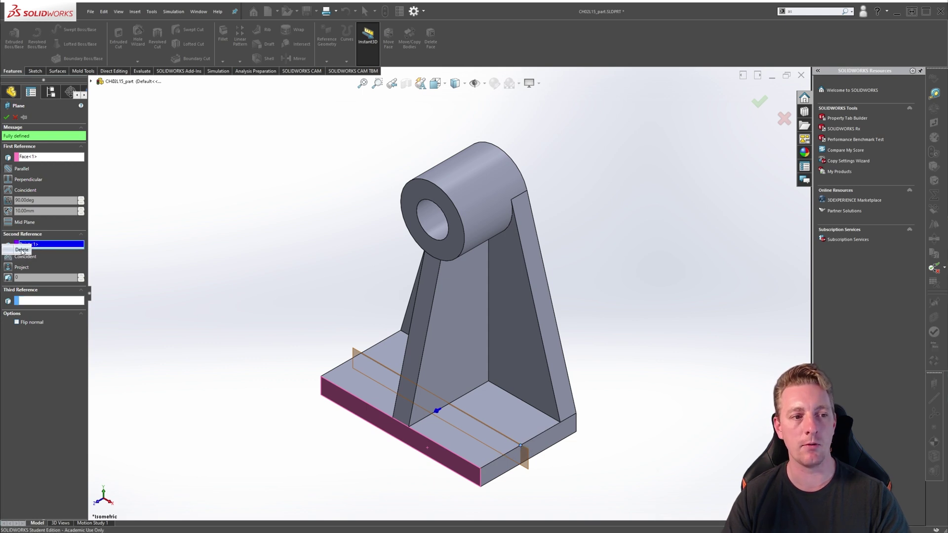
pyautogui.click(23, 250)
pyautogui.rightClick(31, 157)
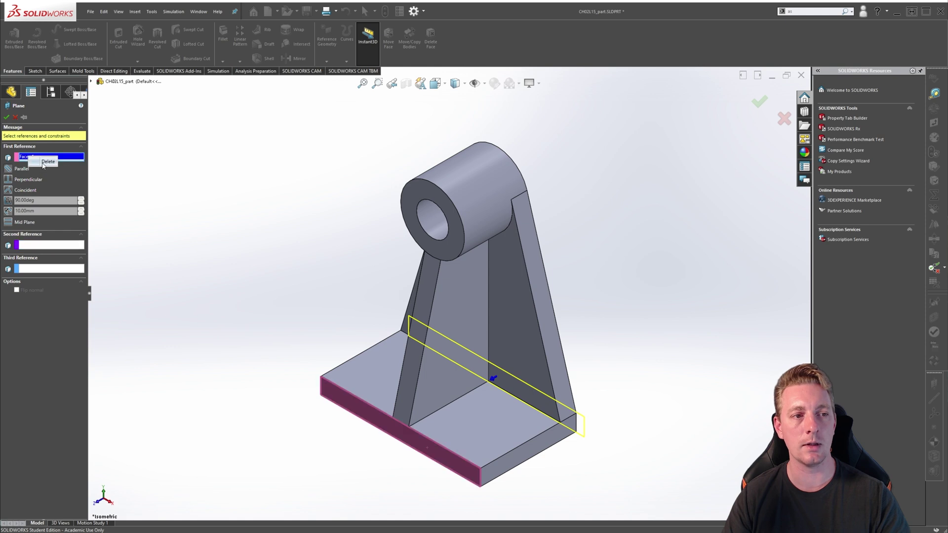
pyautogui.click(44, 162)
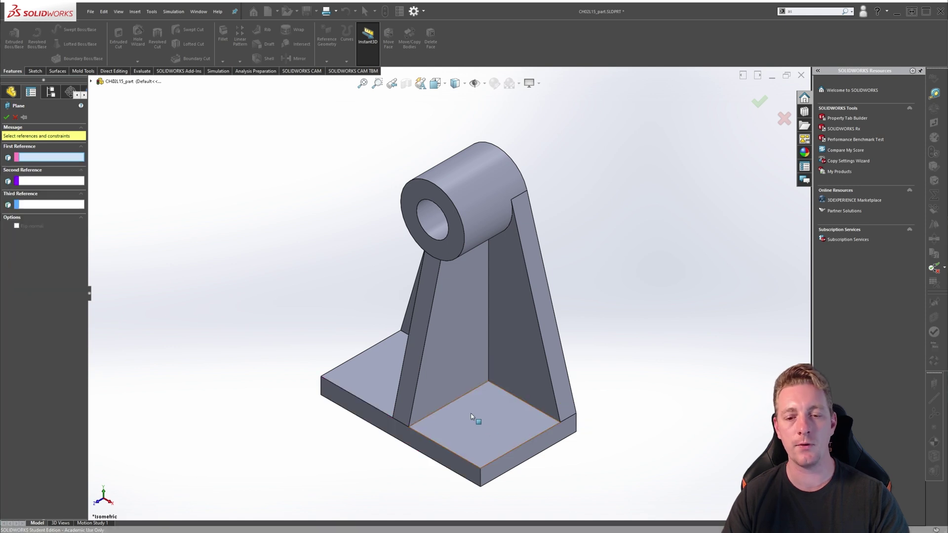
# Preview a plane through the front base edge and the edge beneath the boss, without projection
pyautogui.click(498, 461)
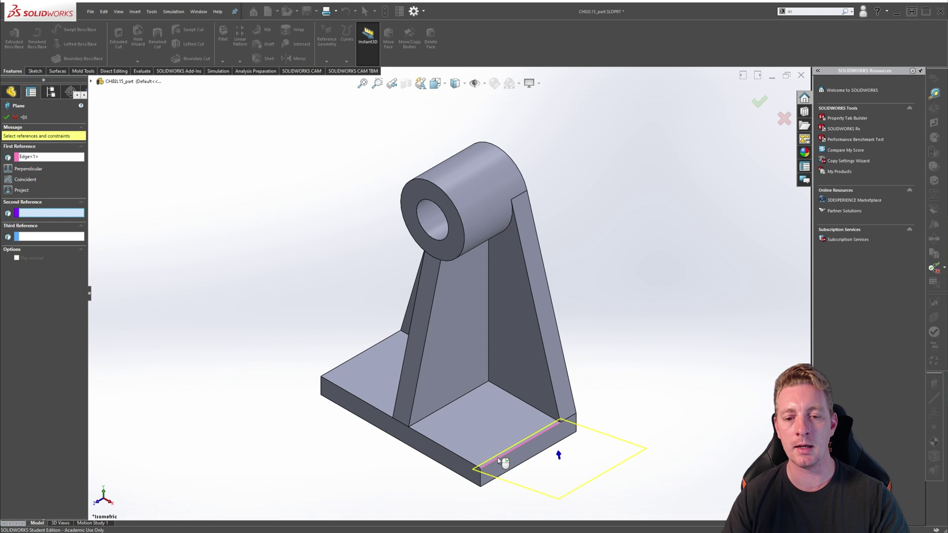
pyautogui.click(8, 191)
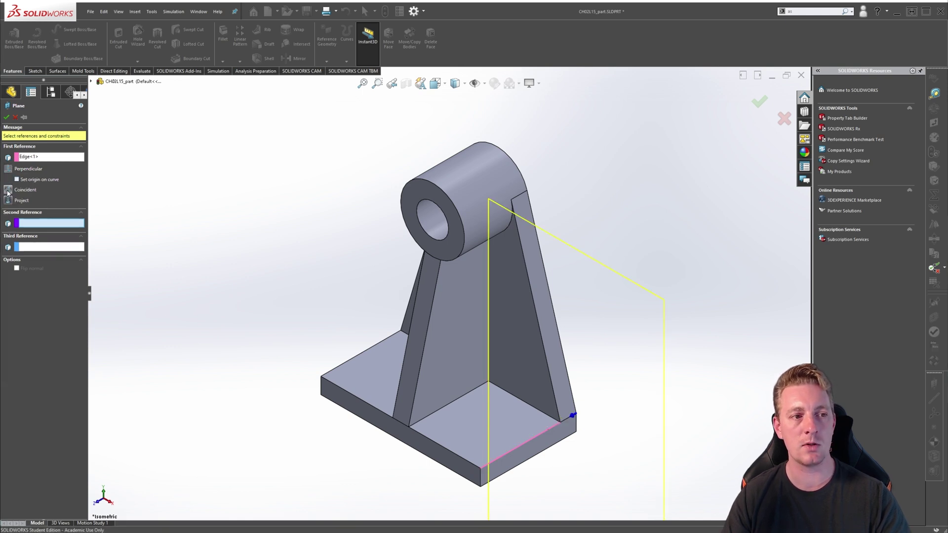
pyautogui.click(8, 192)
pyautogui.click(9, 191)
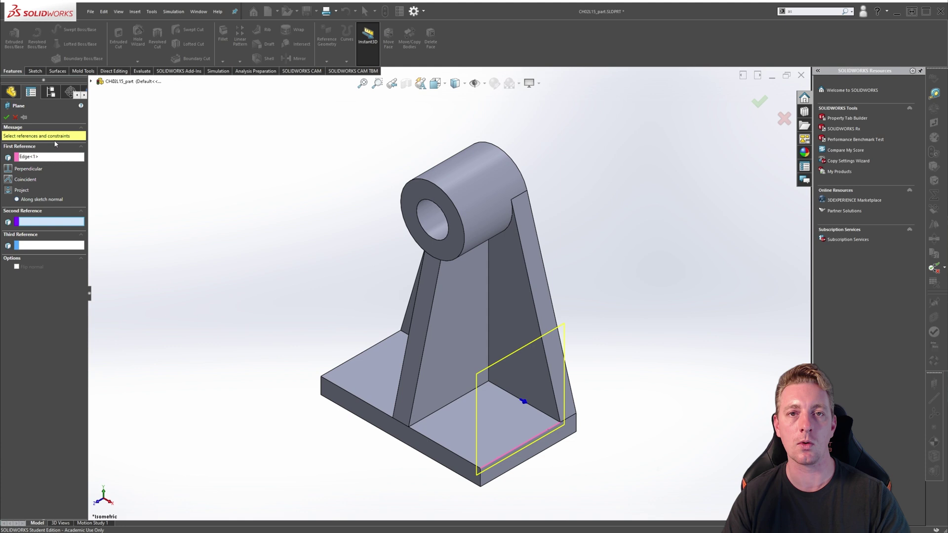
pyautogui.hotkey('ctrl', '7')
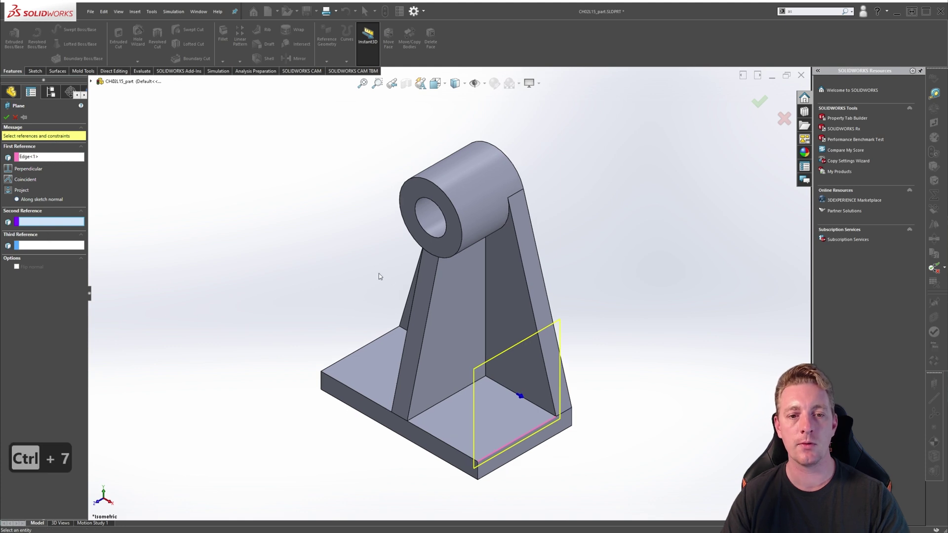
pyautogui.moveTo(380, 276); pyautogui.dragTo(366, 176, button='middle')
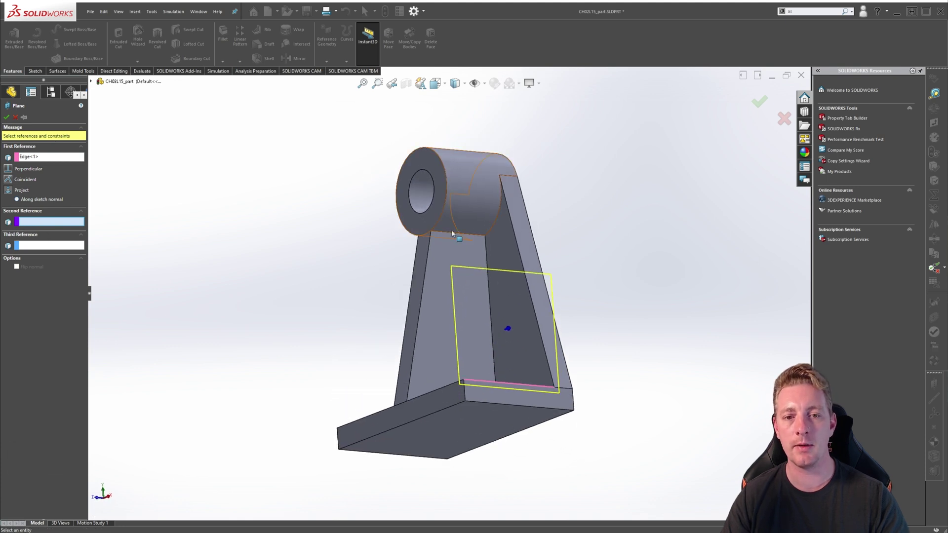
pyautogui.click(475, 237)
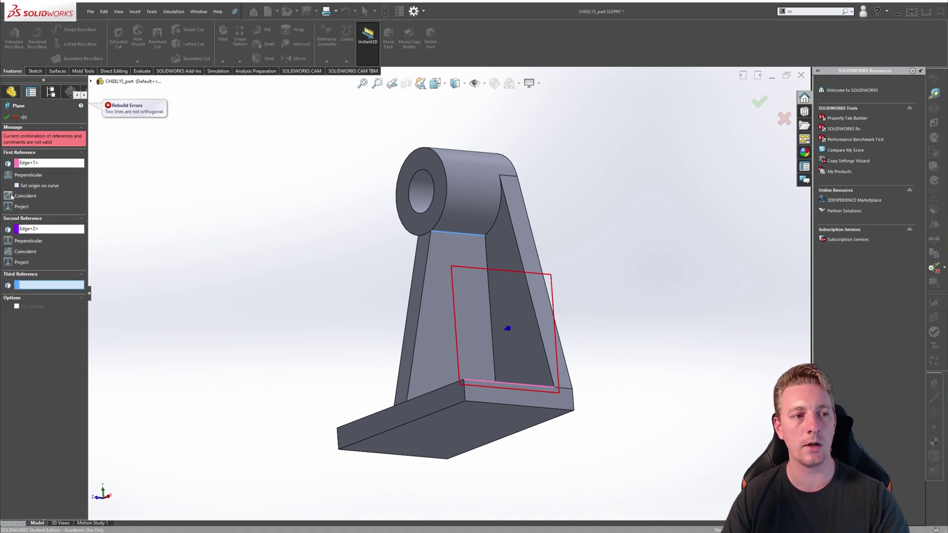
pyautogui.click(9, 196)
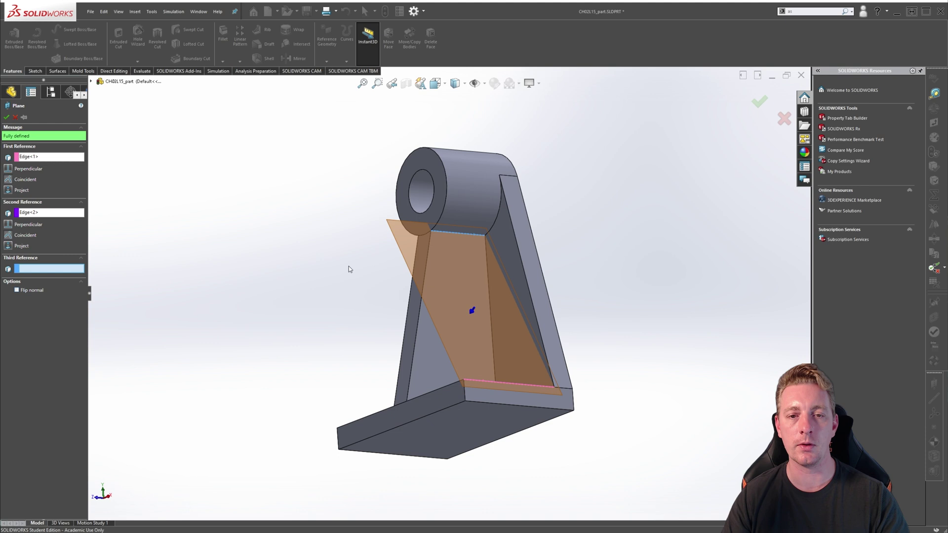
# Delete both edge references, Edge<2> and Edge<1>, from the plane
pyautogui.hotkey('ctrl', '7')
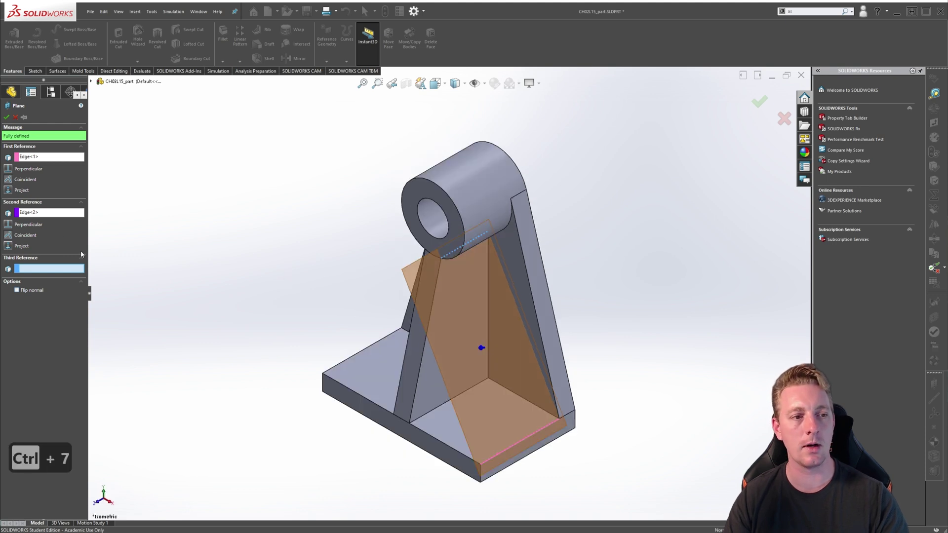
pyautogui.click(24, 215)
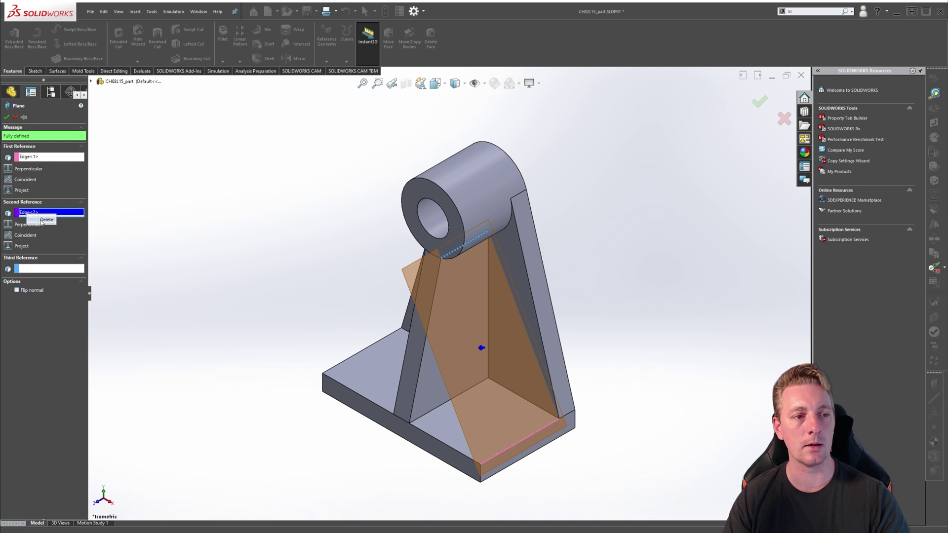
pyautogui.press('Delete')
pyautogui.click(23, 157)
pyautogui.press('Delete')
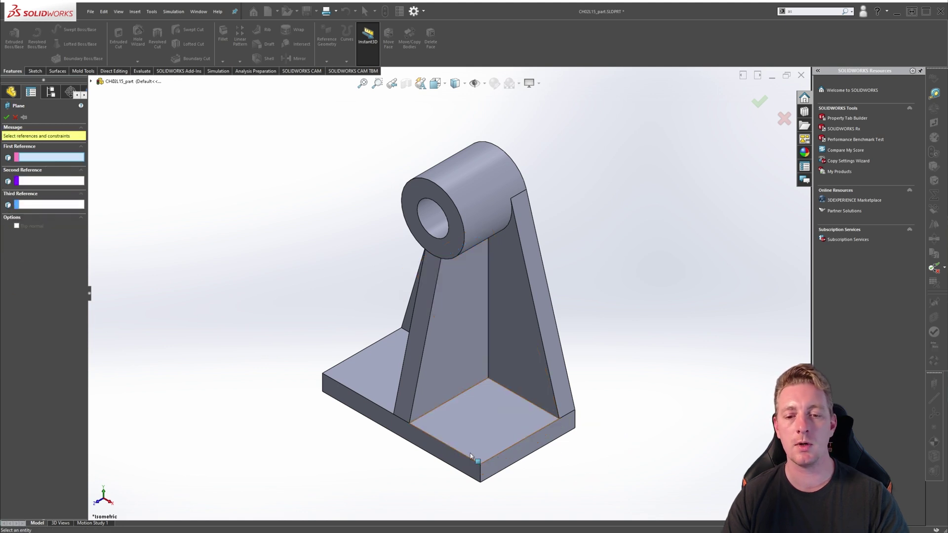
# Angle the plane through the front base edge from the base's top face, flipped above the base
pyautogui.click(504, 456)
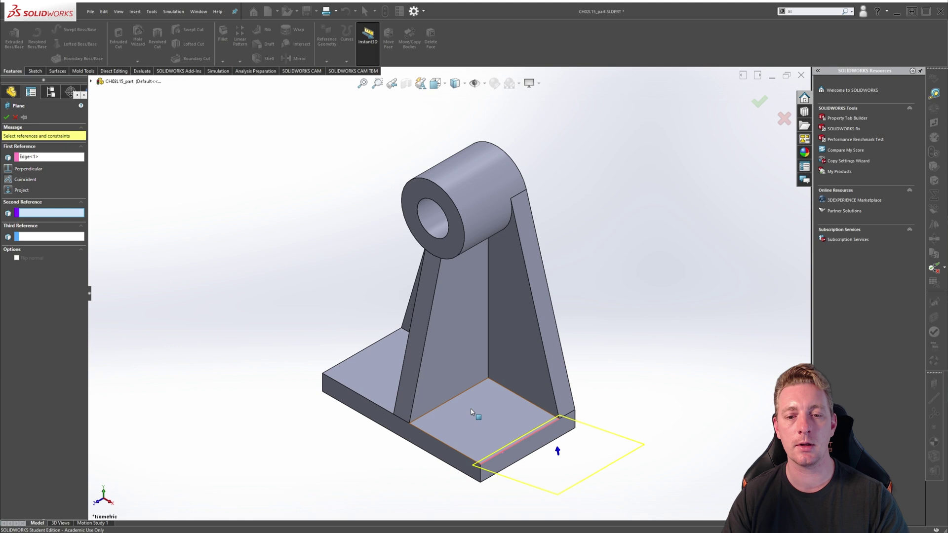
pyautogui.click(490, 420)
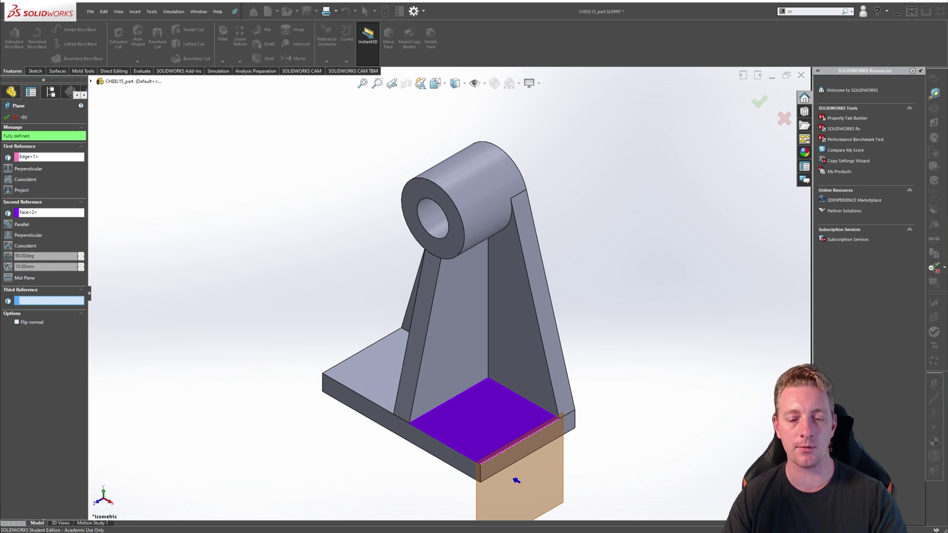
pyautogui.click(8, 255)
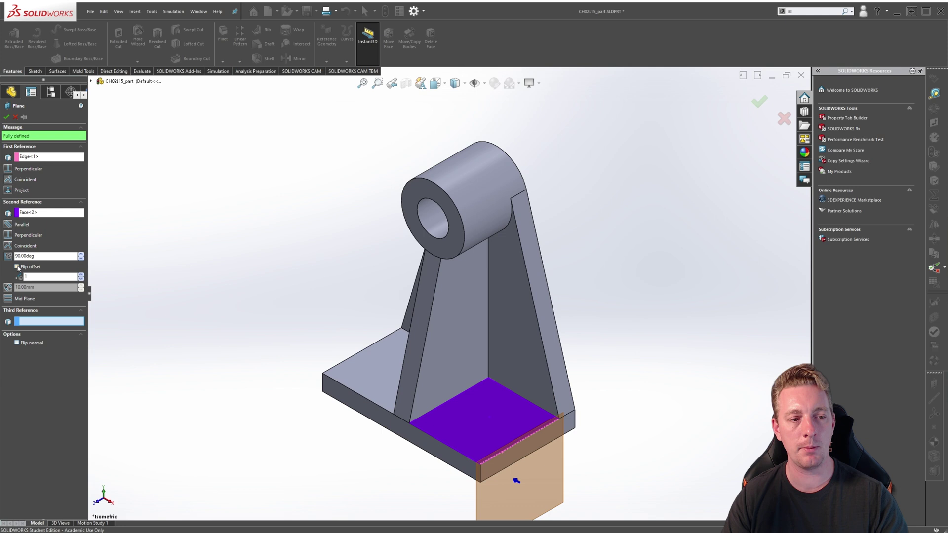
pyautogui.click(18, 267)
# Set the plane's angle to 25 degrees
pyautogui.click(35, 256)
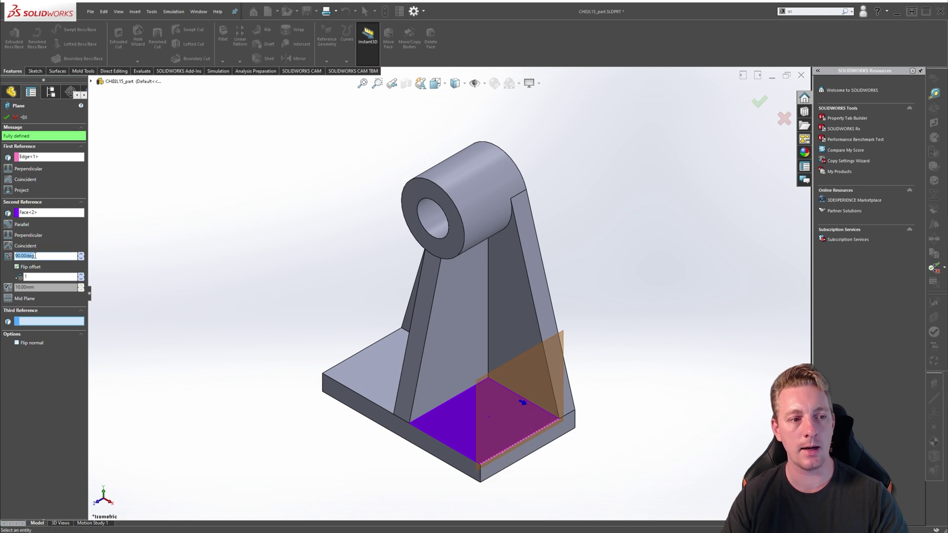
pyautogui.write('1')
pyautogui.press('Tab')
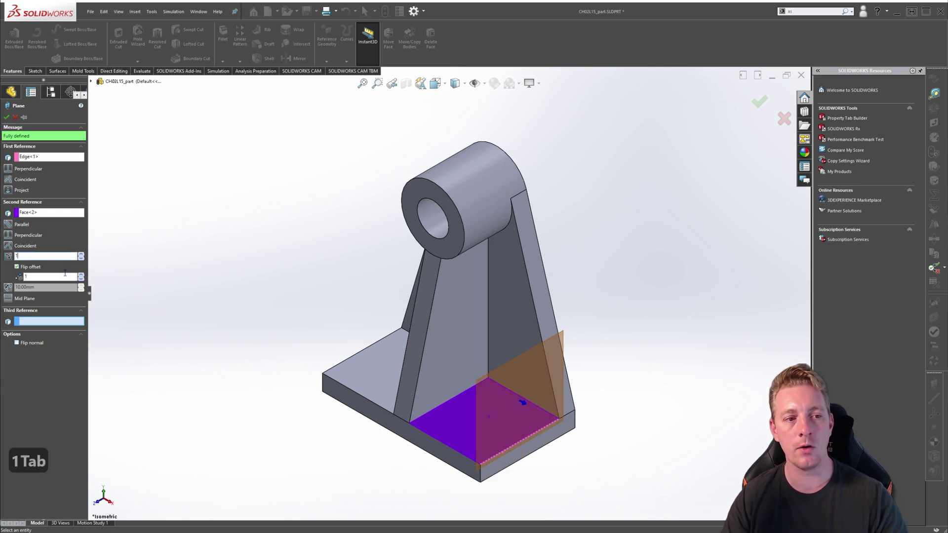
pyautogui.click(81, 254)
pyautogui.click(82, 255)
pyautogui.click(82, 254)
pyautogui.click(82, 254)
pyautogui.click(81, 254)
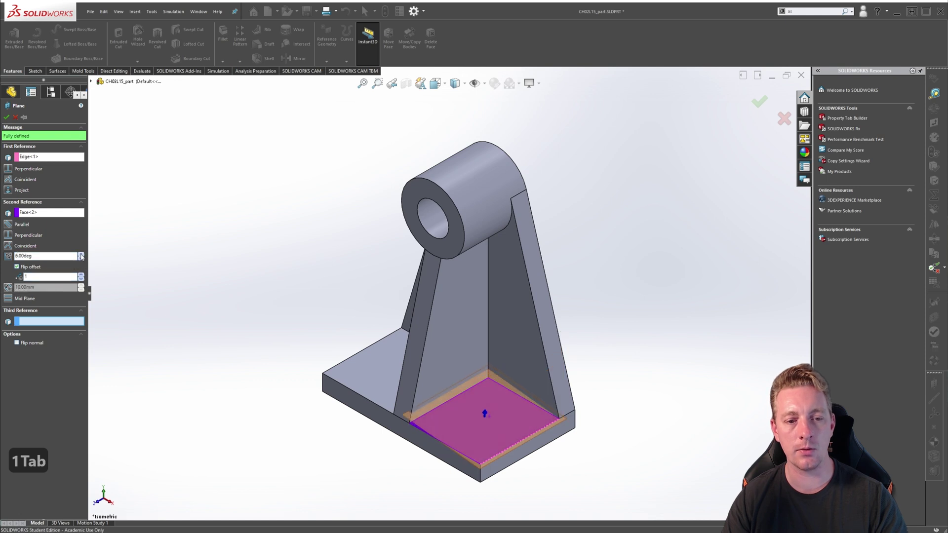
pyautogui.click(82, 254)
pyautogui.click(81, 254)
pyautogui.click(81, 255)
pyautogui.click(81, 254)
pyautogui.click(82, 255)
pyautogui.click(81, 255)
pyautogui.click(81, 255)
pyautogui.click(81, 254)
pyautogui.click(82, 254)
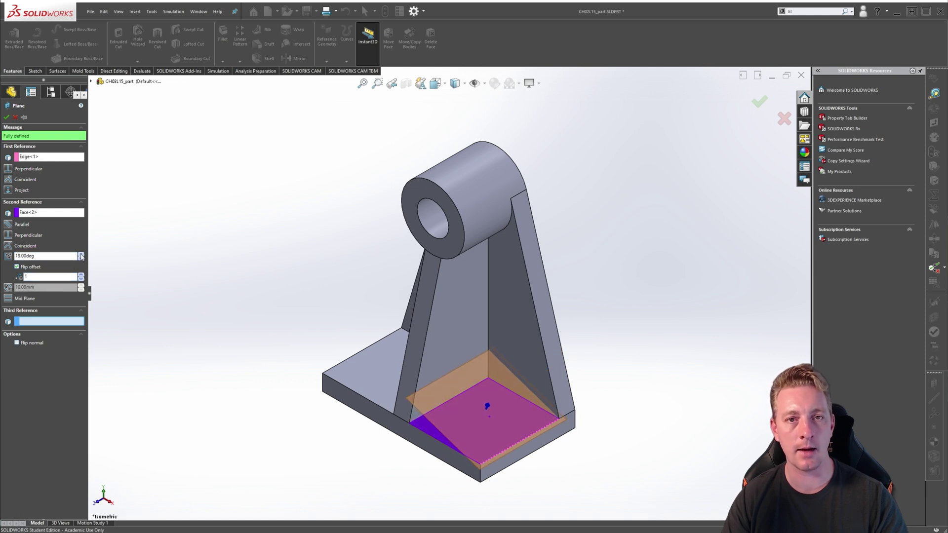
pyautogui.click(81, 254)
pyautogui.click(82, 254)
pyautogui.click(82, 255)
pyautogui.click(81, 254)
pyautogui.click(81, 255)
# Increase the number of fanned angled planes to 5
pyautogui.click(81, 276)
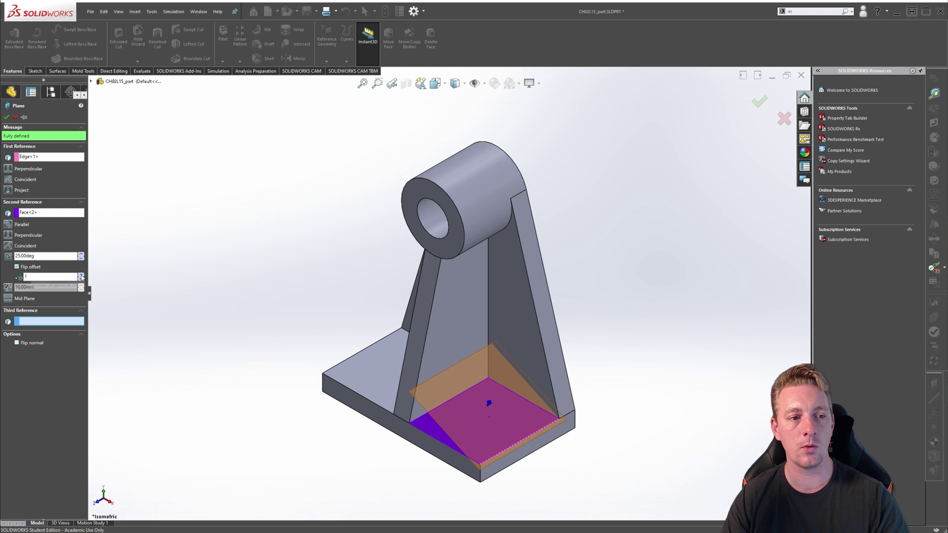
pyautogui.click(82, 276)
pyautogui.click(81, 275)
pyautogui.click(81, 276)
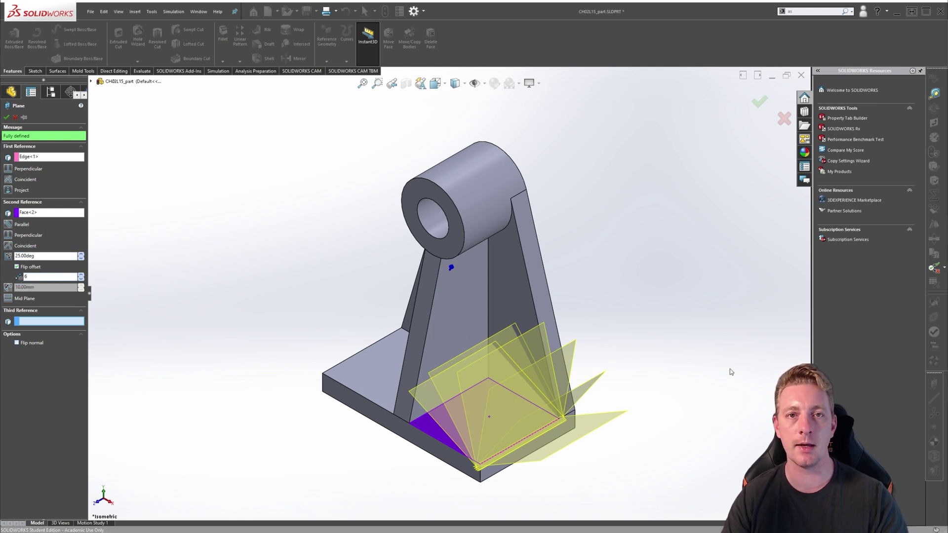
# Replace the top face reference with a tangent to the boss cylinder, flipped to its far side
pyautogui.rightClick(29, 214)
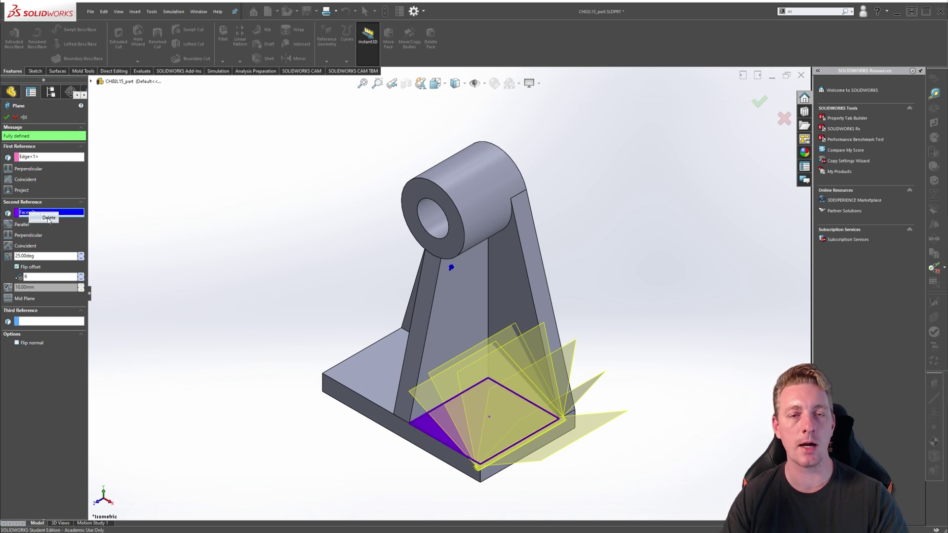
pyautogui.click(49, 218)
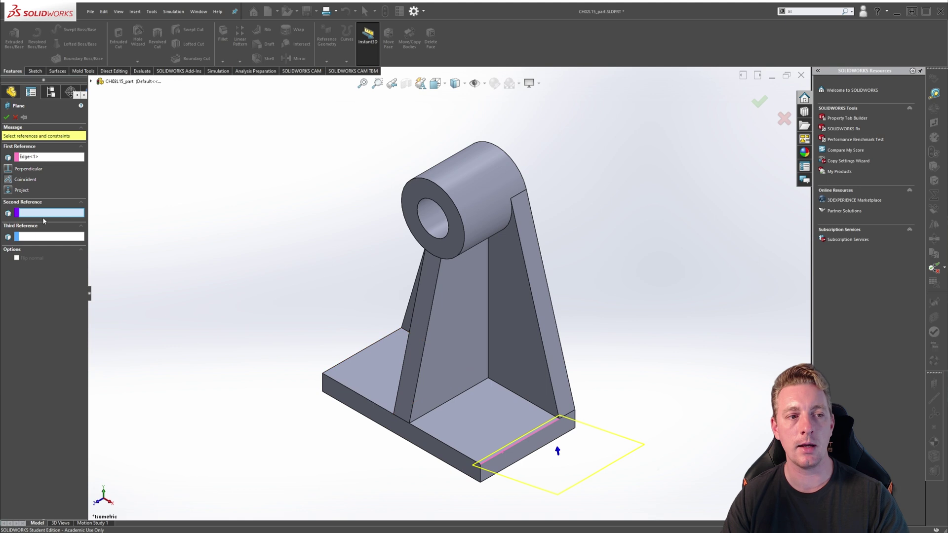
pyautogui.click(489, 211)
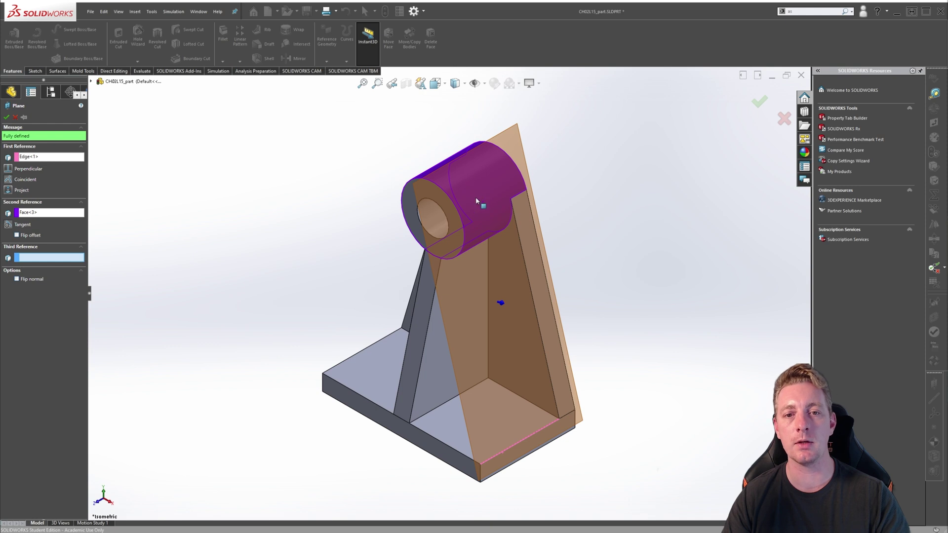
pyautogui.click(16, 235)
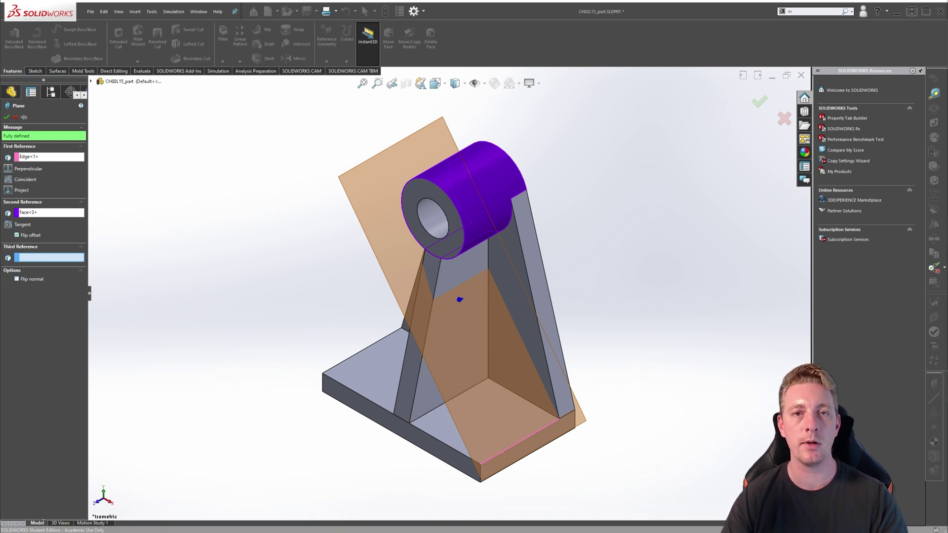
# Delete the Face<3> and Edge<1> references from the plane
pyautogui.click(30, 212)
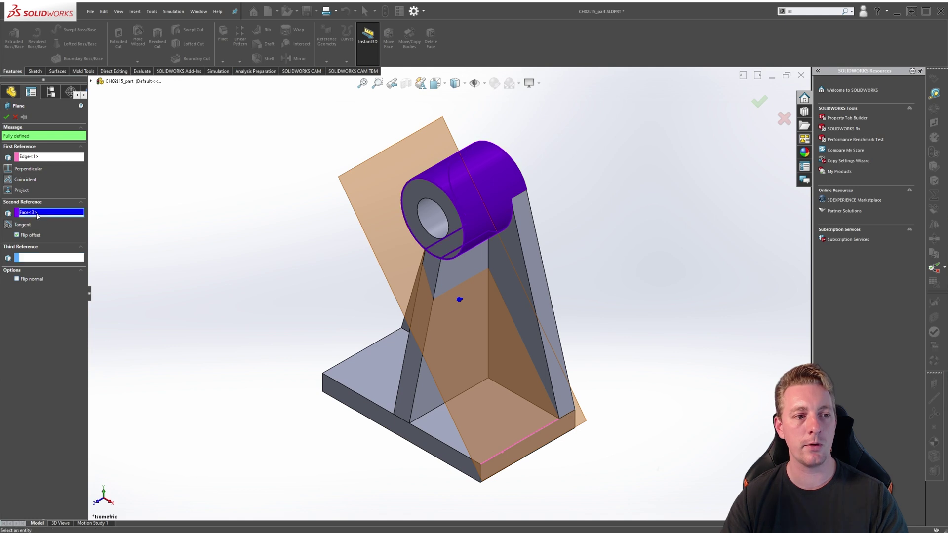
pyautogui.press('Delete')
pyautogui.click(31, 157)
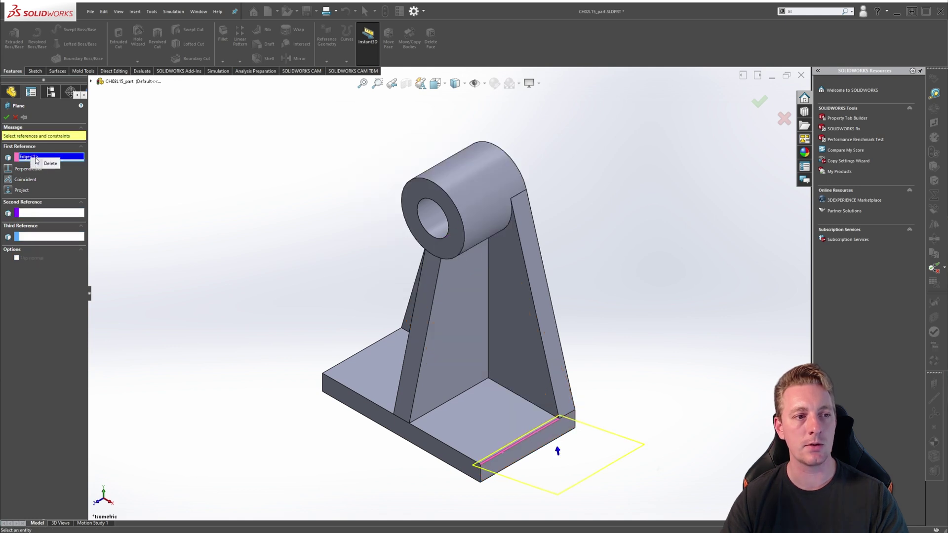
pyautogui.press('Delete')
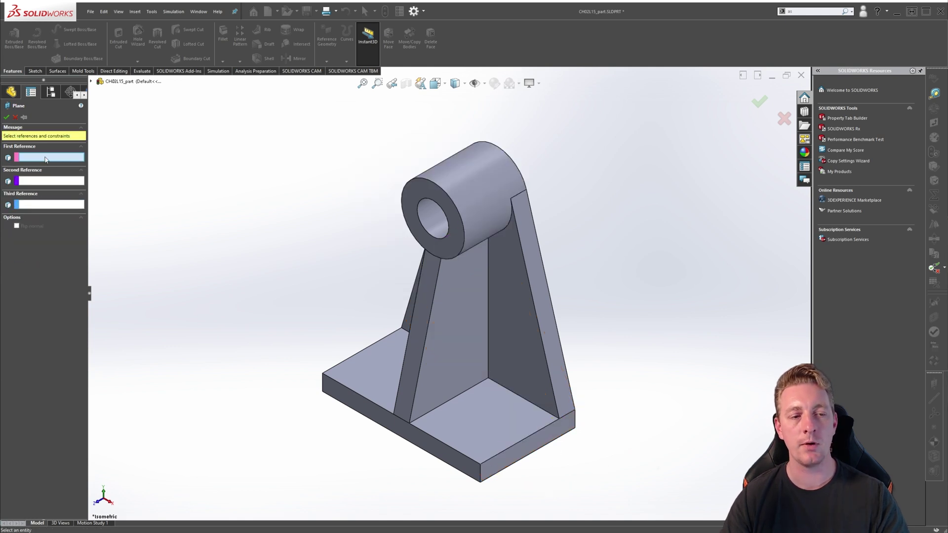
# Define the plane through three corner vertices of the base
pyautogui.click(324, 376)
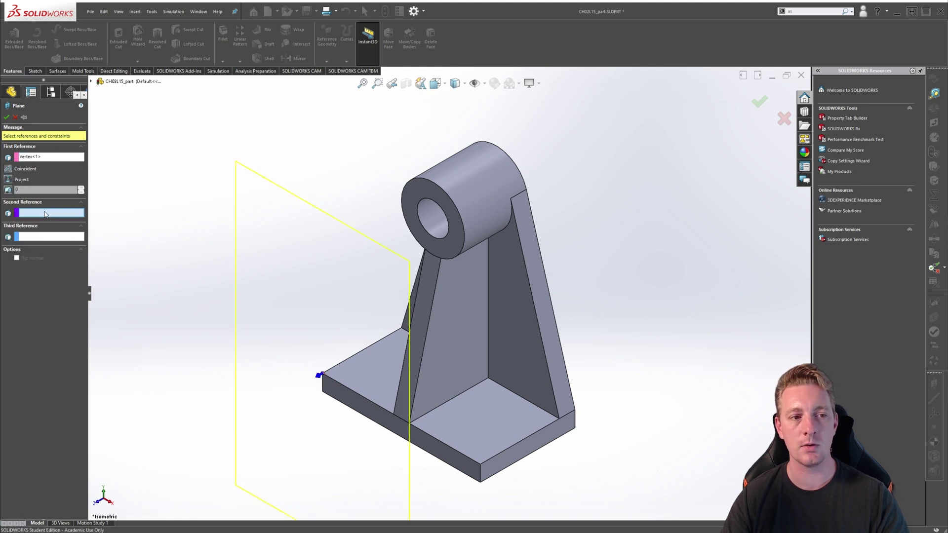
pyautogui.click(481, 466)
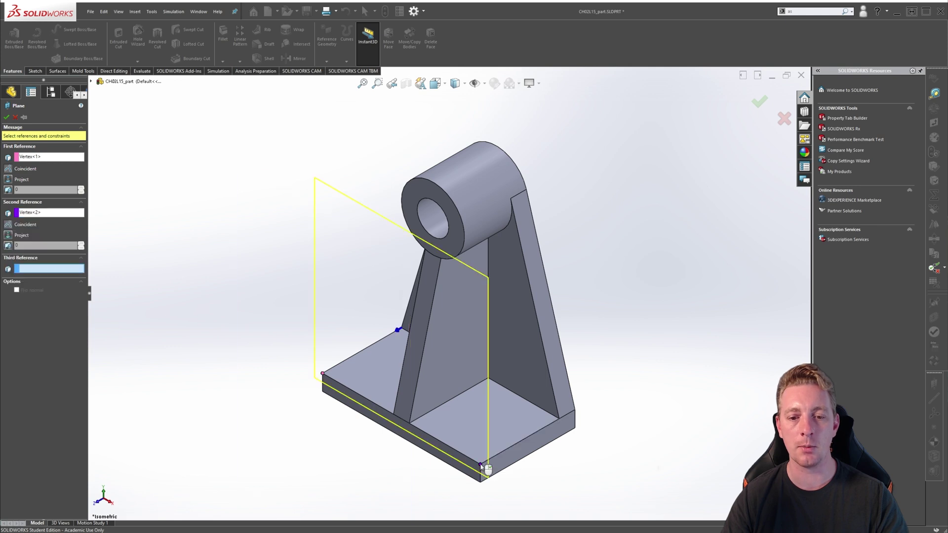
pyautogui.click(575, 429)
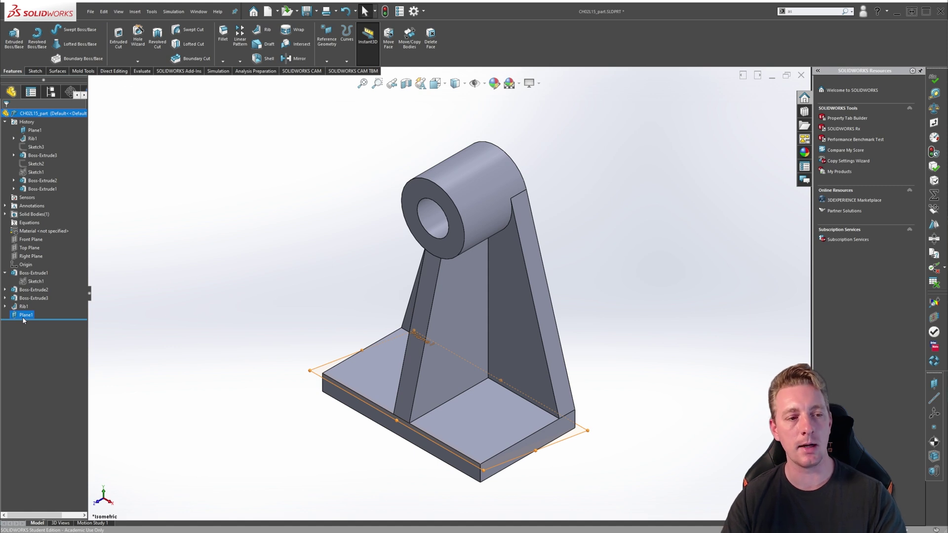
# Leave Plane1's name unchanged and reopen it with Edit Feature
pyautogui.click(20, 315)
pyautogui.click(20, 315)
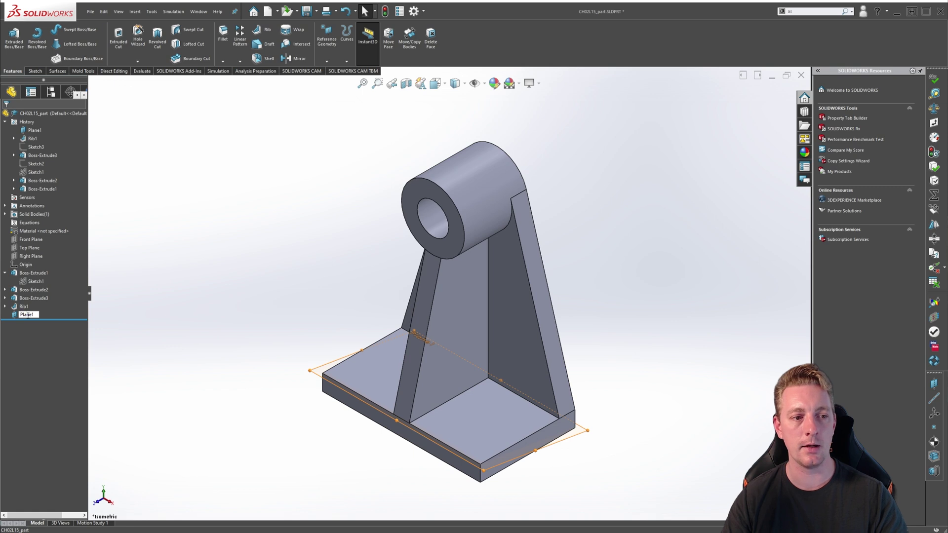
pyautogui.press('F2')
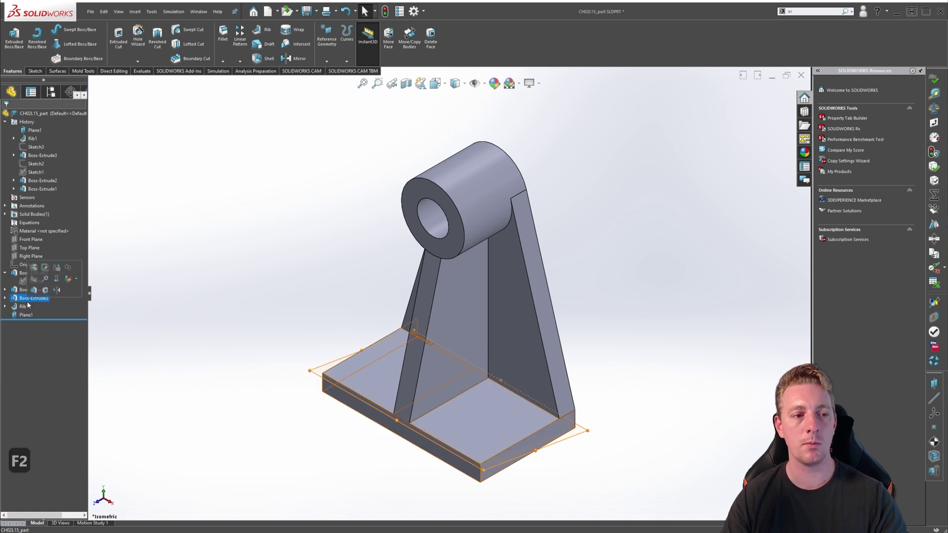
pyautogui.click(31, 316)
pyautogui.press('F2')
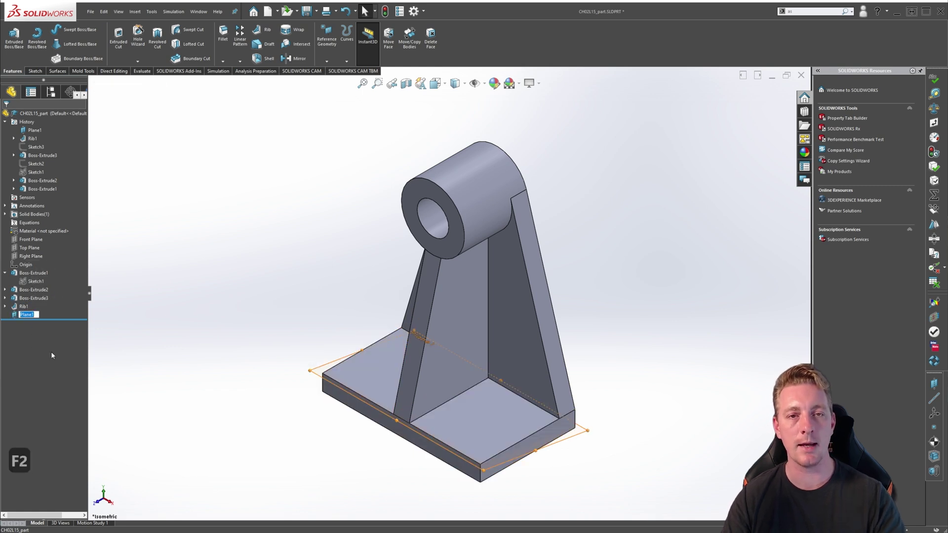
pyautogui.press('Return')
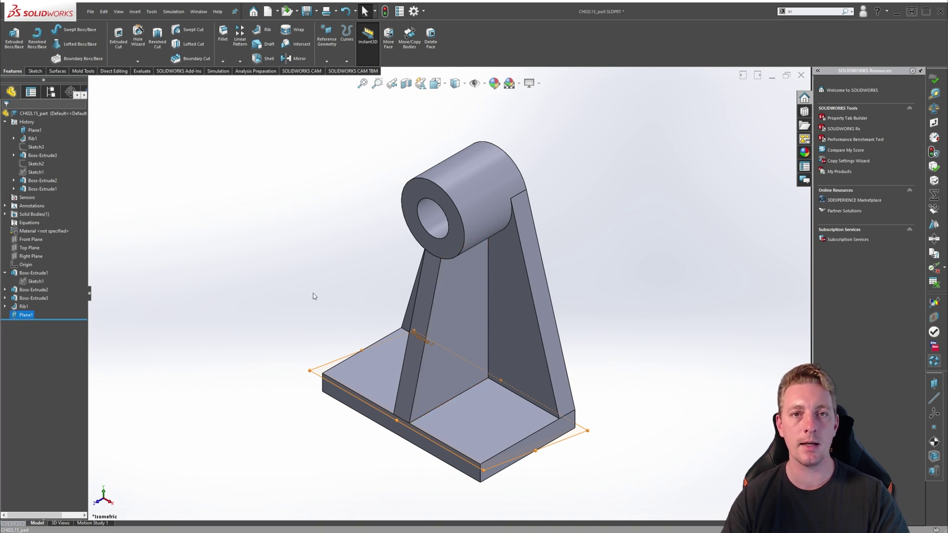
pyautogui.click(22, 273)
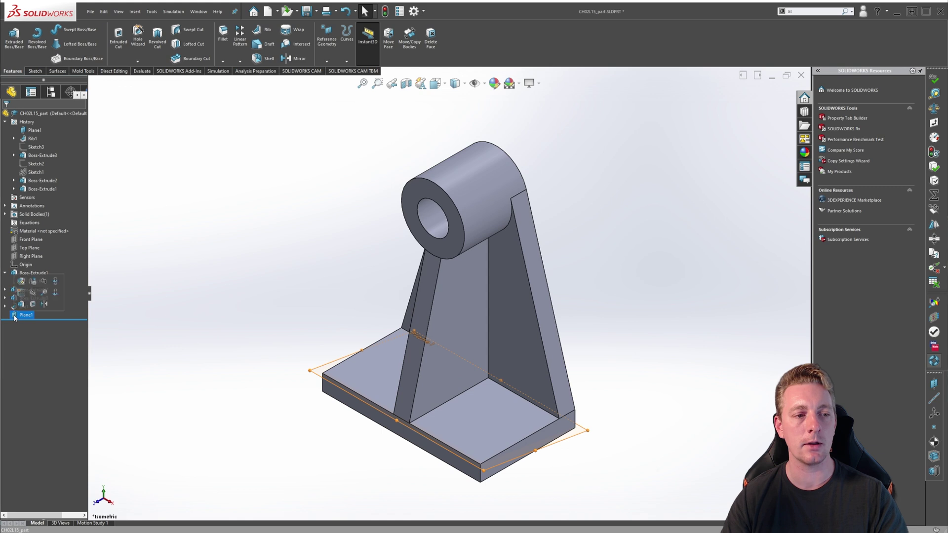
pyautogui.click(22, 283)
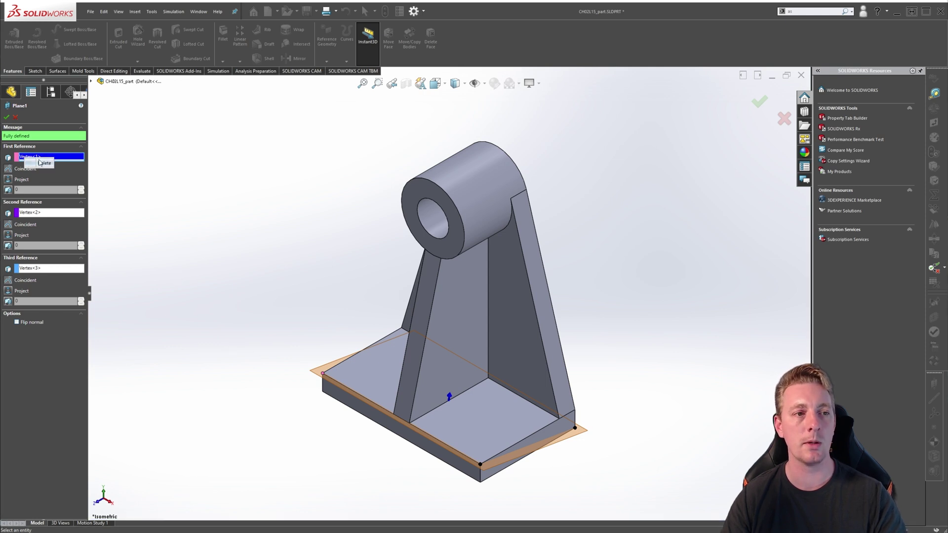
# Redefine Plane1 tangent to the boss cylinder at 30° from the base's top face
pyautogui.press('Delete')
pyautogui.click(45, 181)
pyautogui.press('Delete')
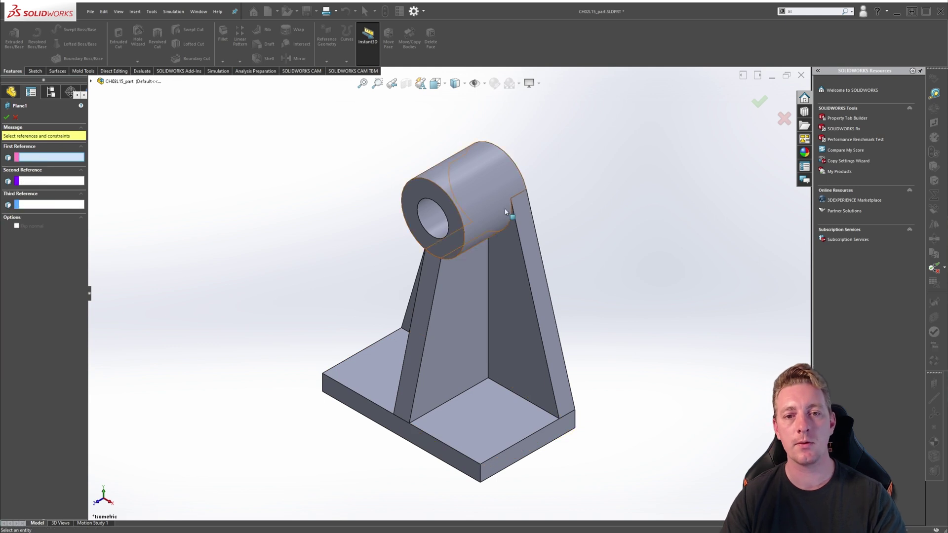
pyautogui.click(479, 204)
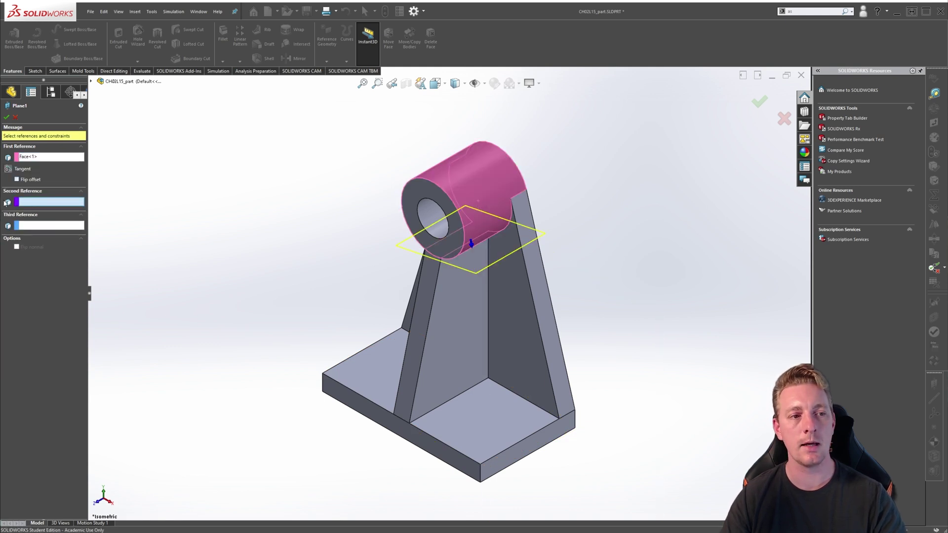
pyautogui.click(490, 423)
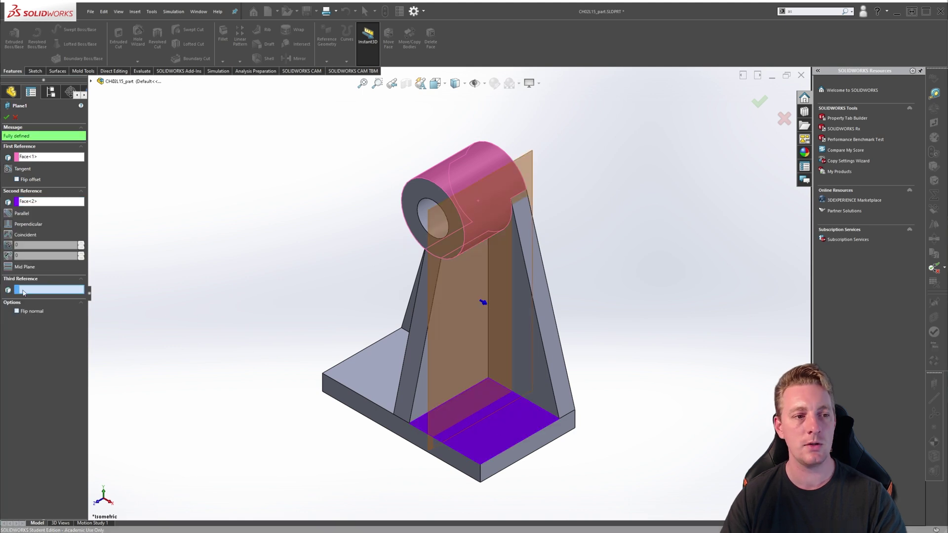
pyautogui.click(7, 245)
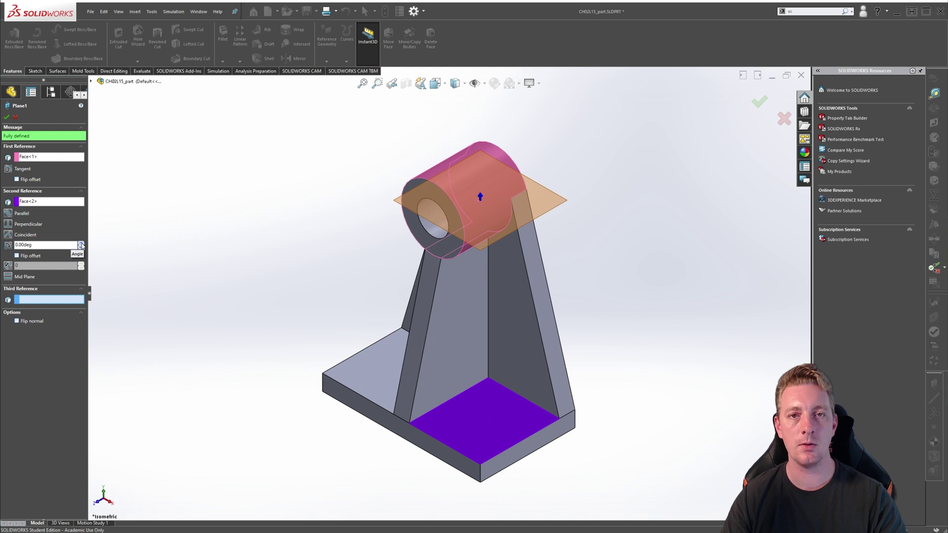
pyautogui.moveTo(81, 245); pyautogui.dragTo(82, 245)
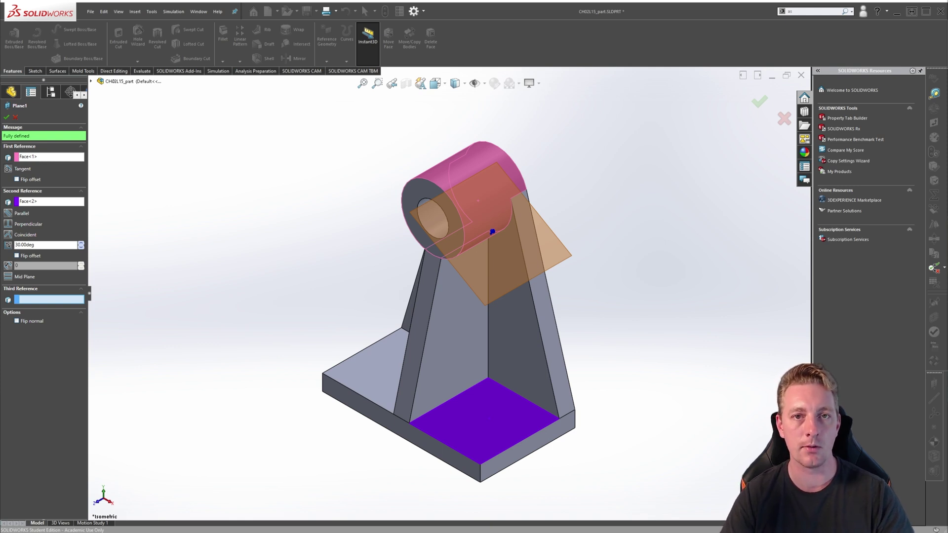
# Accept Plane1, then derive a new Plane2 from it at a 30 mm offset distance
pyautogui.press('Return')
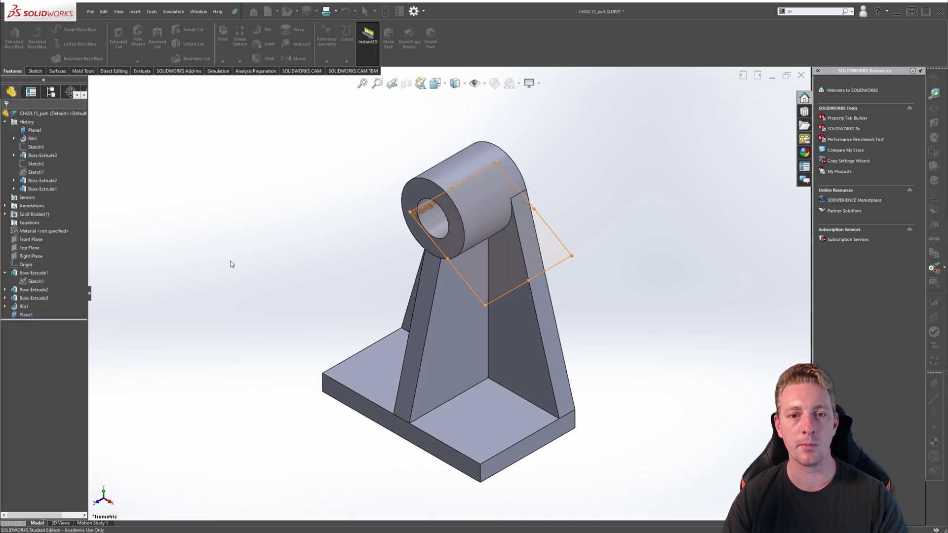
pyautogui.press('Escape')
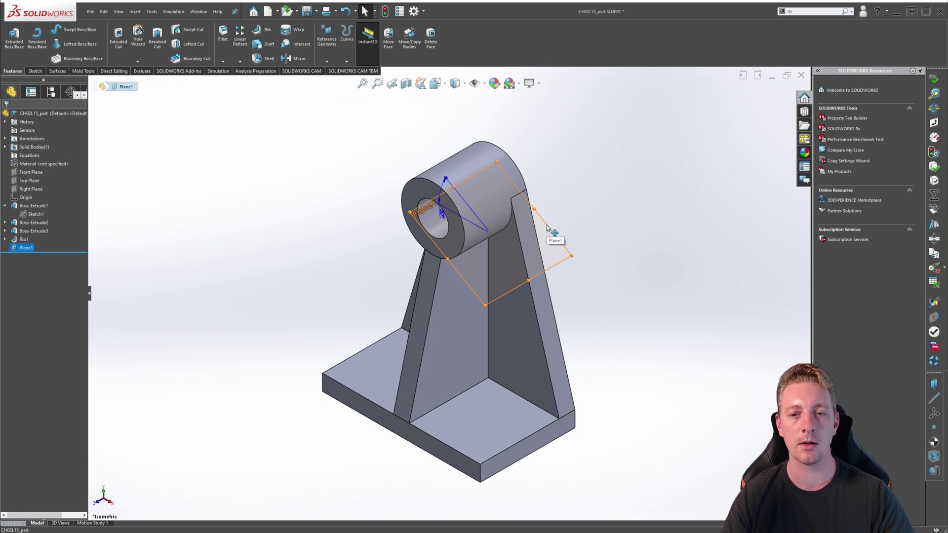
pyautogui.keyDown('ctrl'); pyautogui.moveTo(548, 227); pyautogui.dragTo(616, 172); pyautogui.keyUp('ctrl')
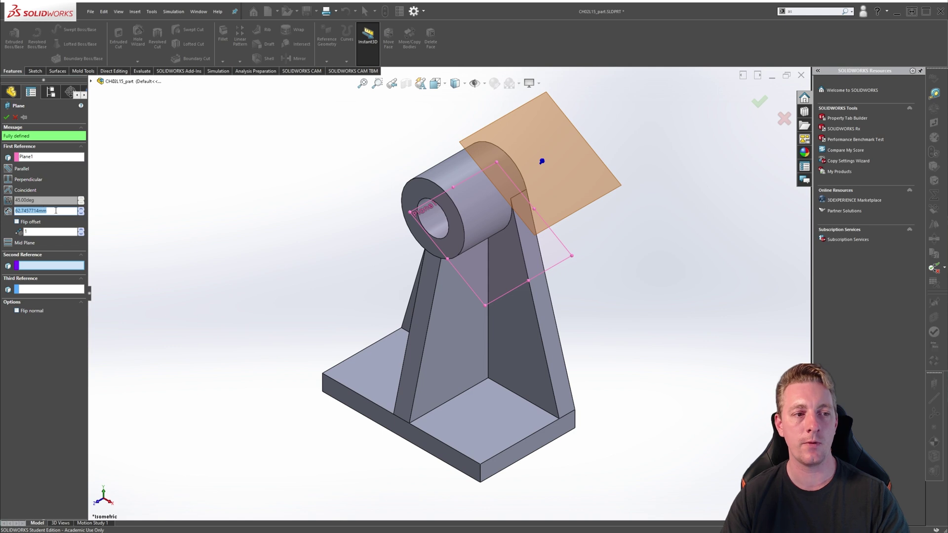
pyautogui.write('30')
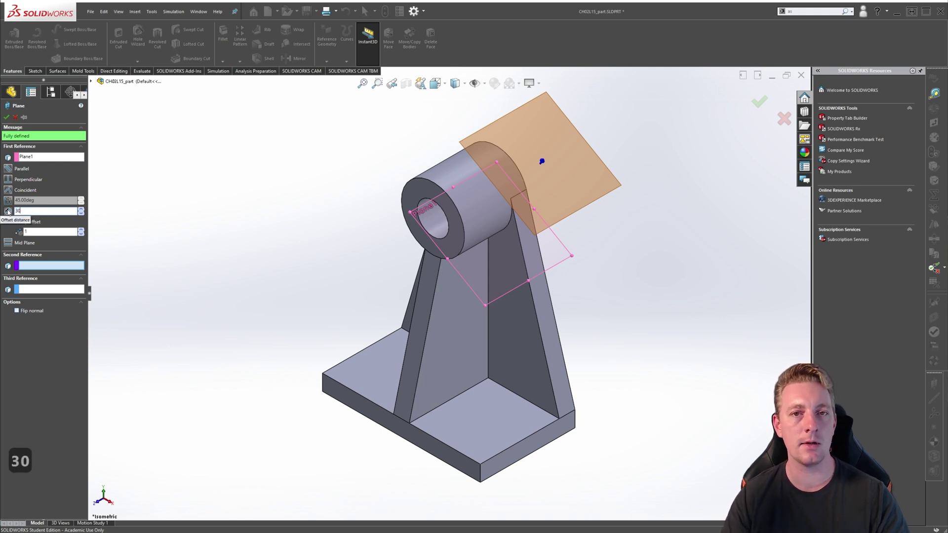
pyautogui.press('Tab')
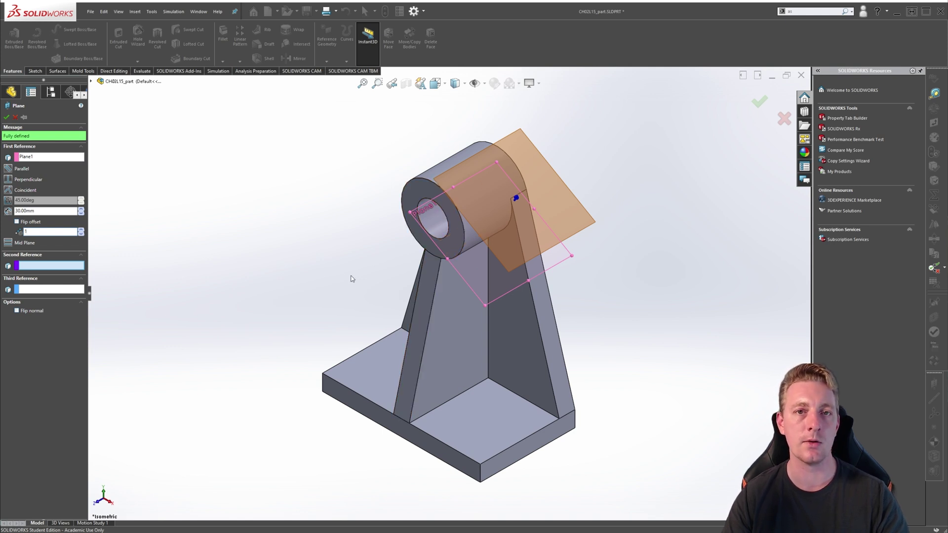
pyautogui.press('Return')
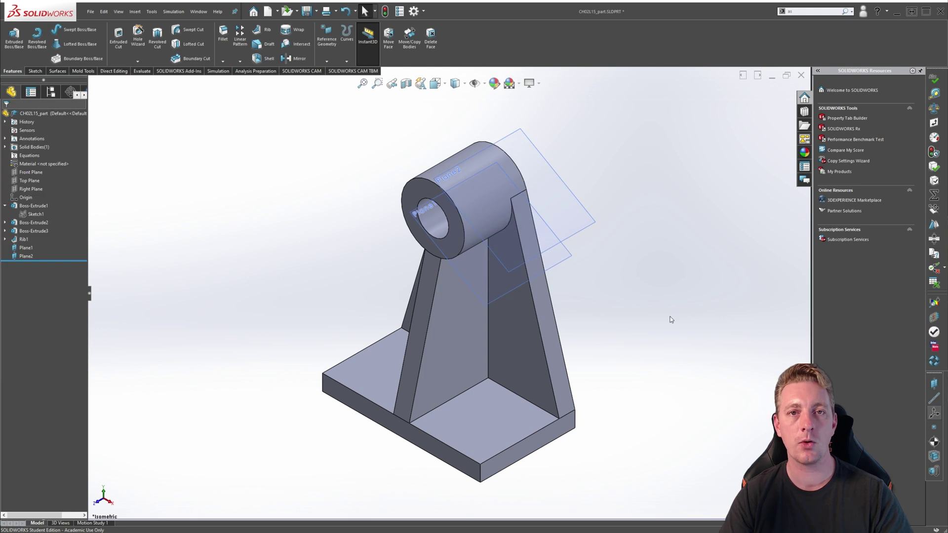